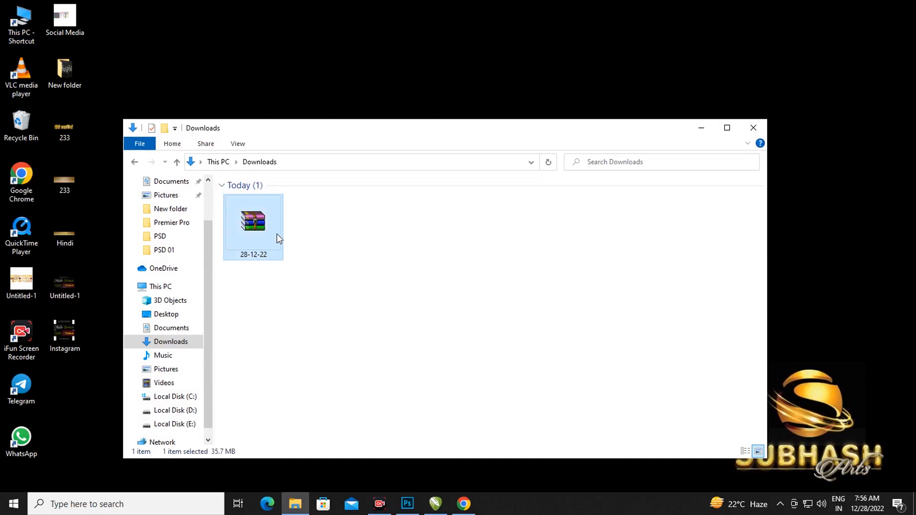
Step: Extract the 28-12-22 archive in Downloads with Extract Here
{"action": "right_click", "coordinate": [277, 235]}
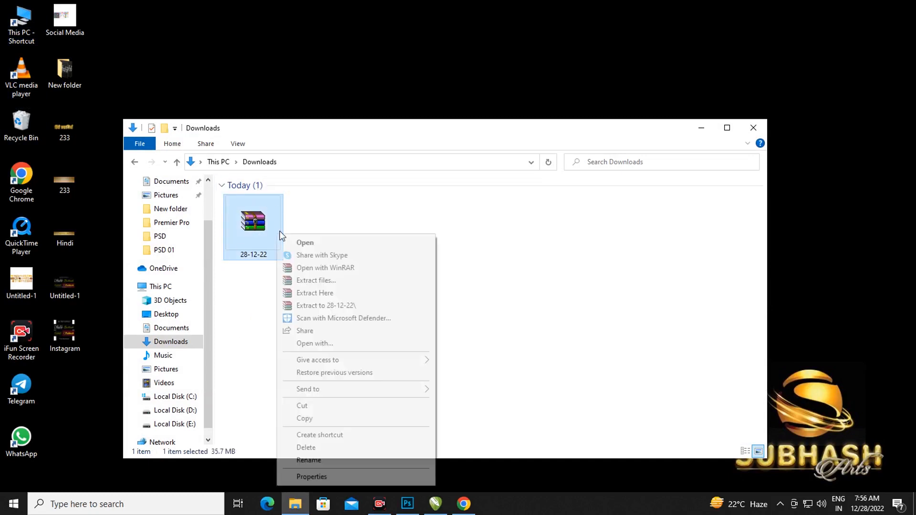
{"action": "left_click", "coordinate": [324, 294]}
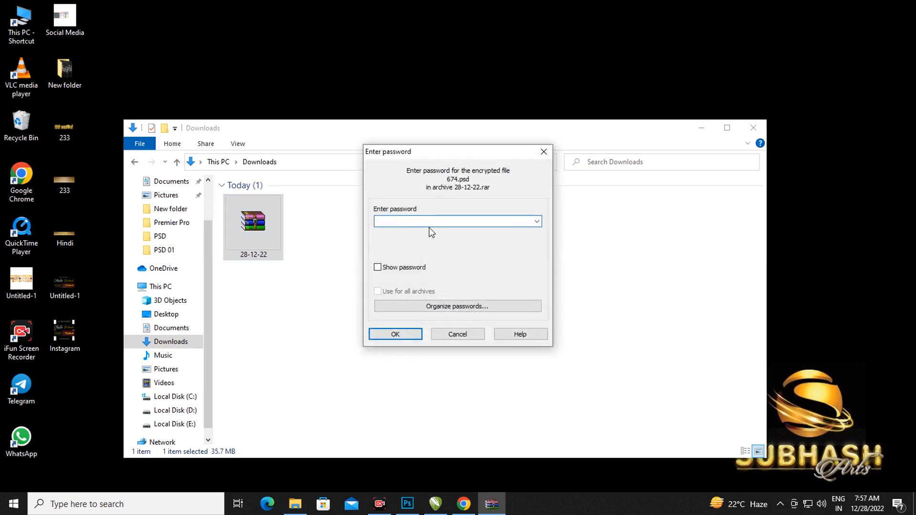
Step: Enter the archive password to extract templates 674, 91, 258 and 371, then select 674
{"action": "type", "text": "1234"}
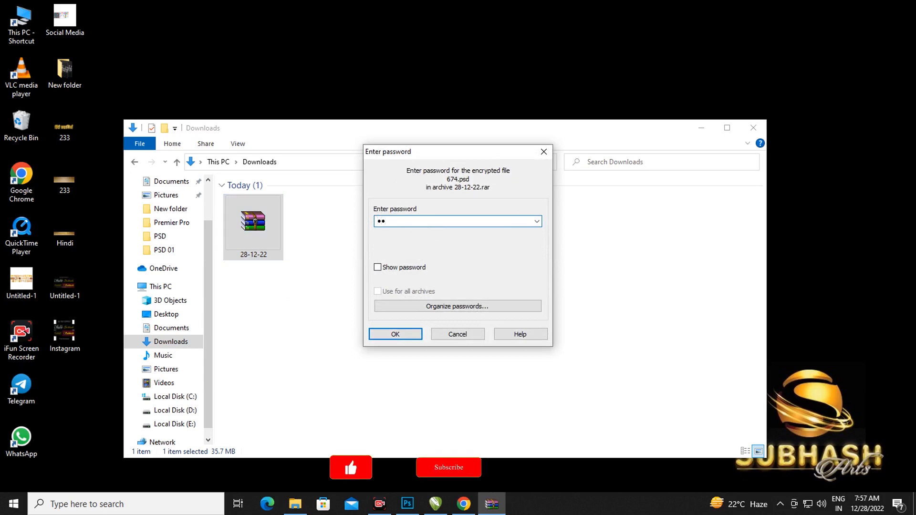
{"action": "type", "text": "56"}
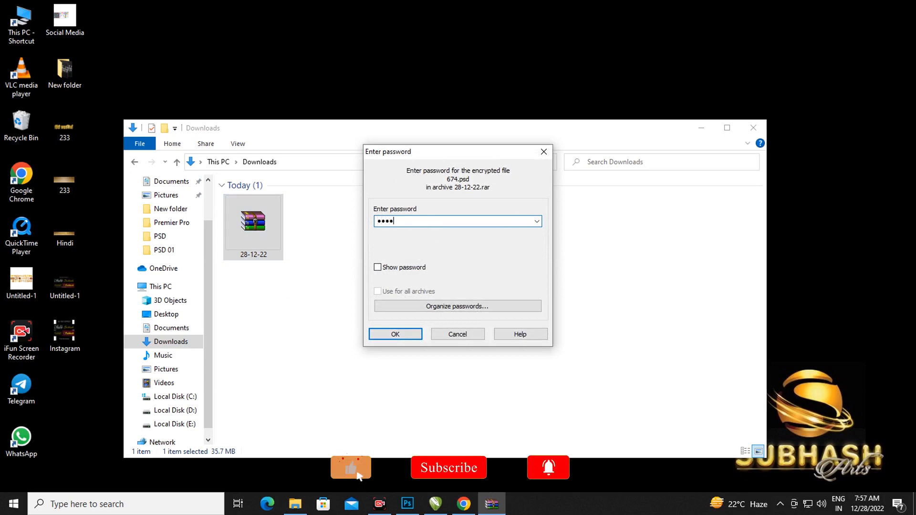
{"action": "type", "text": "78"}
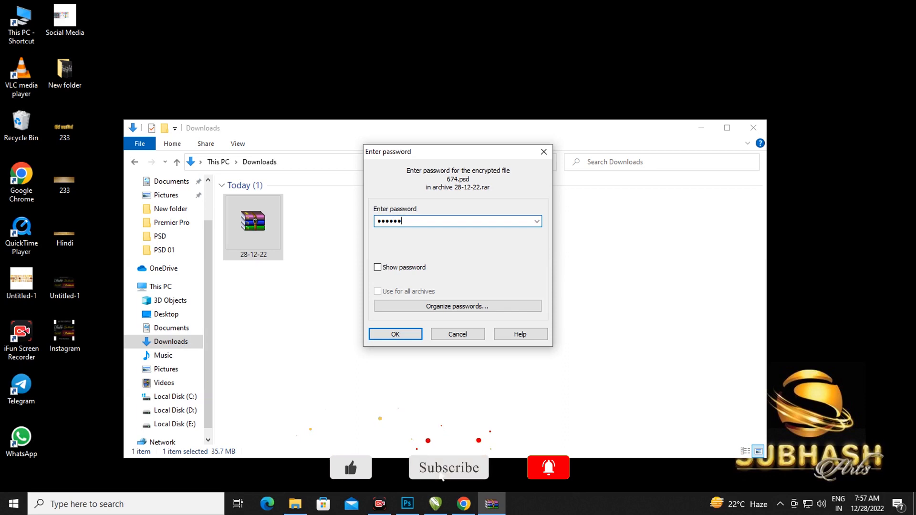
{"action": "left_click", "coordinate": [411, 334]}
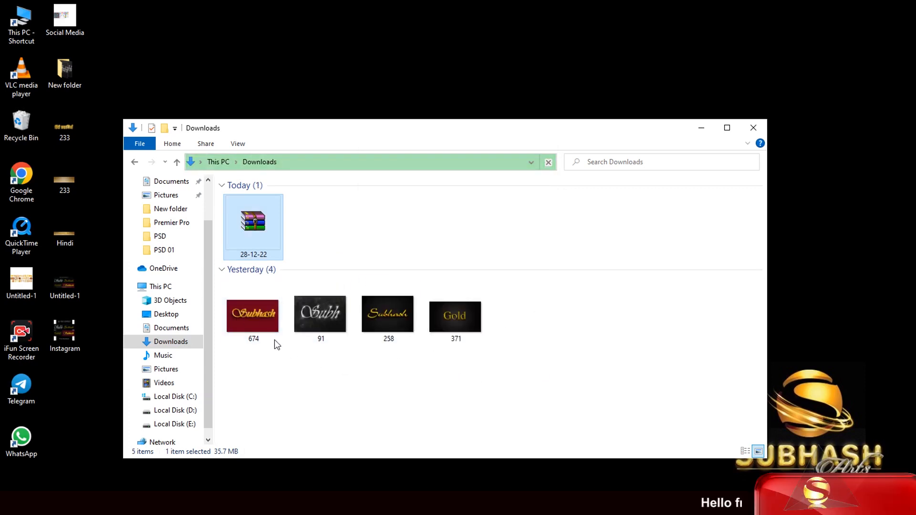
{"action": "left_click", "coordinate": [257, 320]}
Step: Open 674 in Photoshop and change its smart object text from Subhash to Tashu
{"action": "left_click_drag", "start_coordinate": [257, 321], "coordinate": [394, 265]}
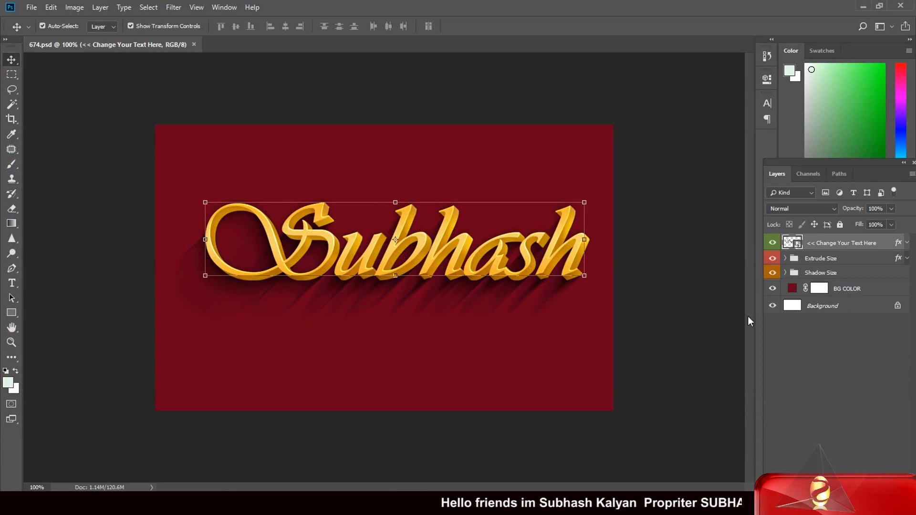
{"action": "double_click", "coordinate": [799, 245]}
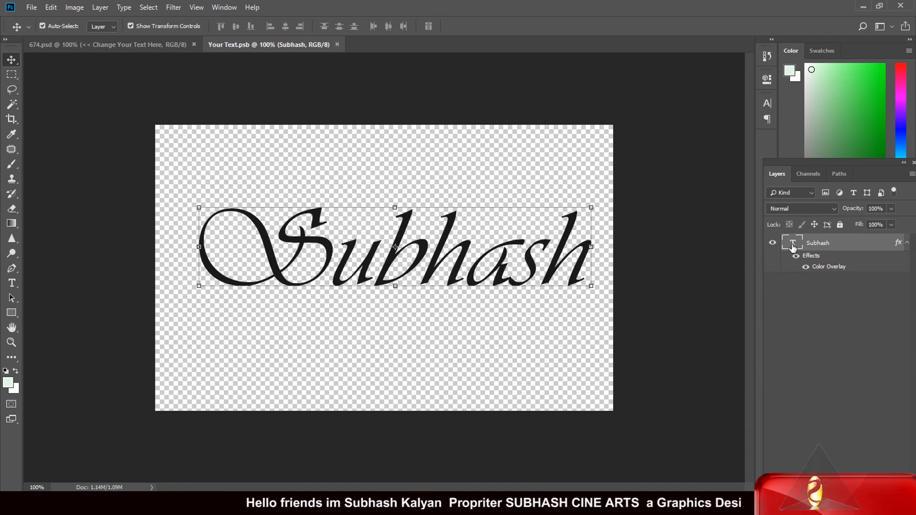
{"action": "double_click", "coordinate": [793, 244]}
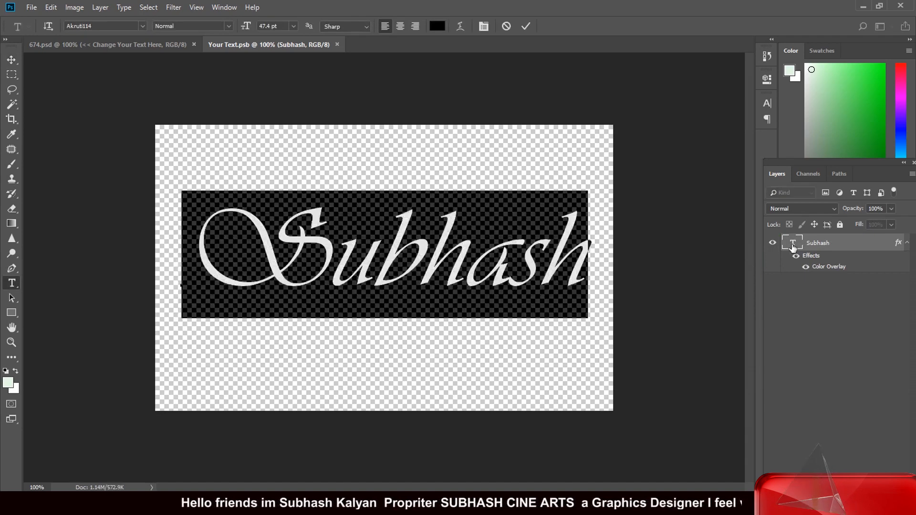
{"action": "type", "text": "Tashu"}
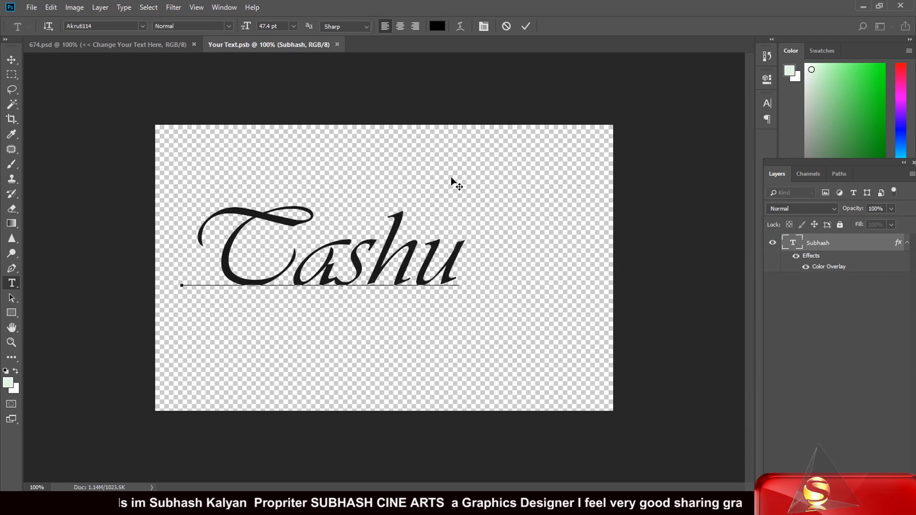
{"action": "left_click", "coordinate": [12, 59]}
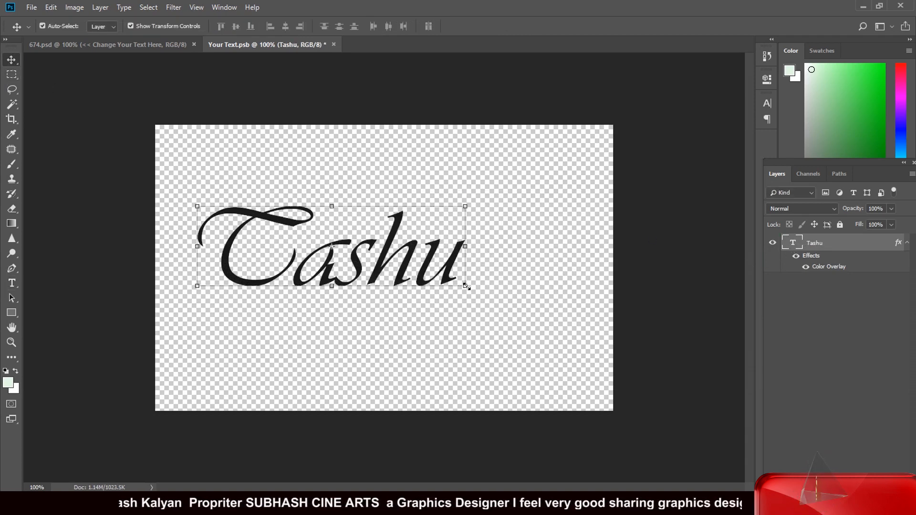
Step: Scale Tashu to about 131% width and 107% height, shift it right, and apply
{"action": "left_click_drag", "start_coordinate": [467, 286], "coordinate": [542, 298]}
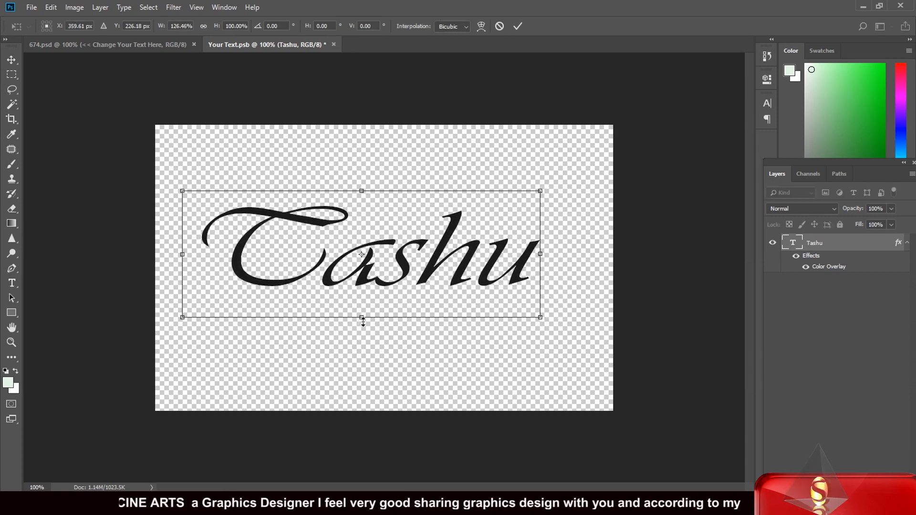
{"action": "left_click_drag", "start_coordinate": [362, 321], "coordinate": [363, 323]}
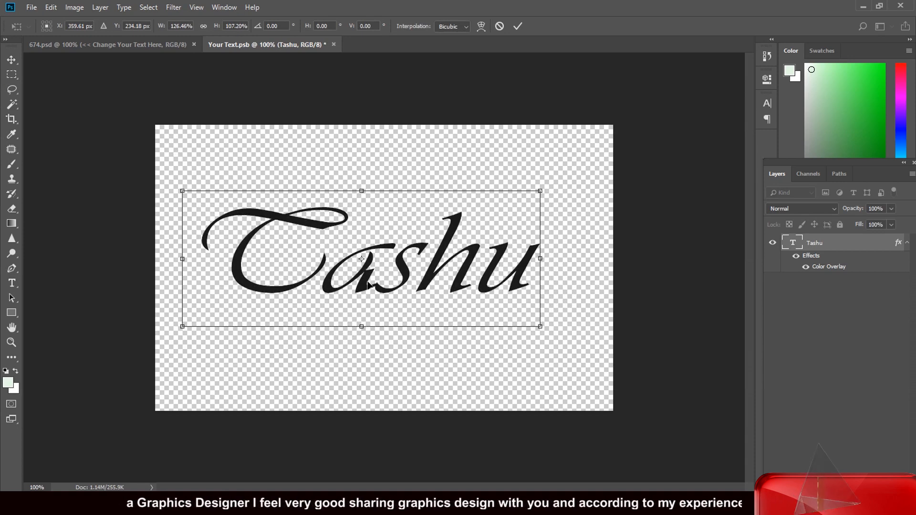
{"action": "left_click_drag", "start_coordinate": [370, 285], "coordinate": [390, 285]}
{"action": "left_click", "coordinate": [12, 59]}
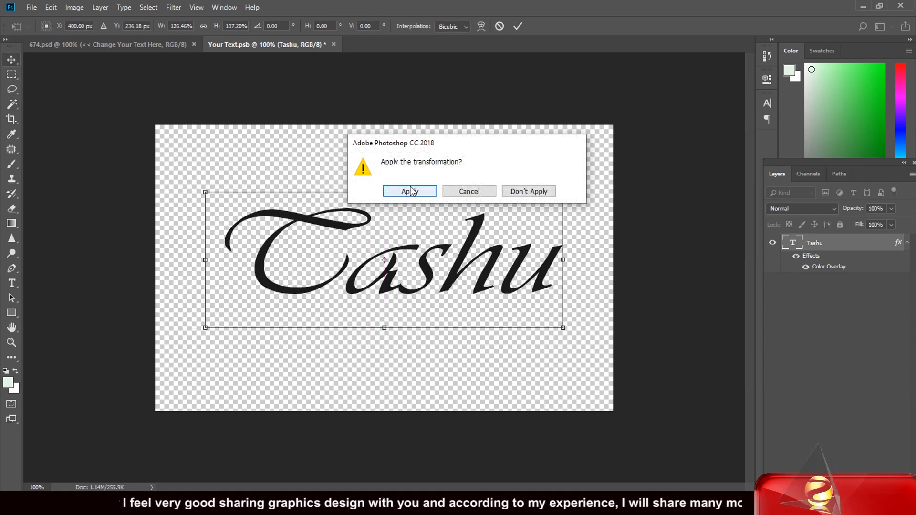
{"action": "left_click", "coordinate": [410, 191]}
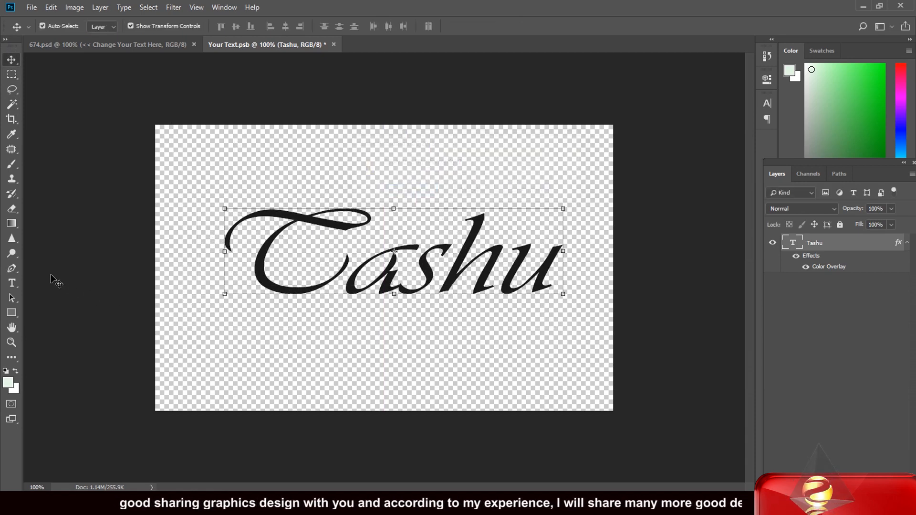
Step: Change the Tashu text font to Scheherezade
{"action": "left_click", "coordinate": [12, 283]}
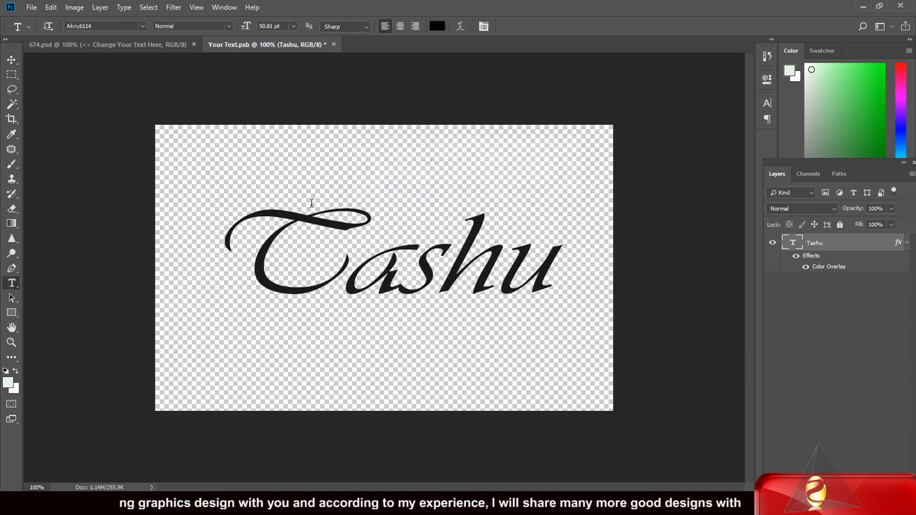
{"action": "left_click", "coordinate": [141, 26]}
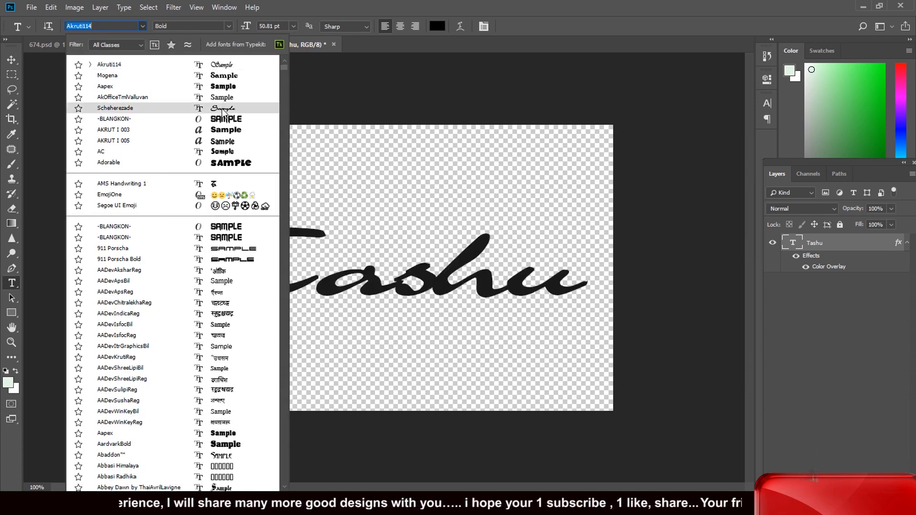
{"action": "left_click", "coordinate": [224, 113]}
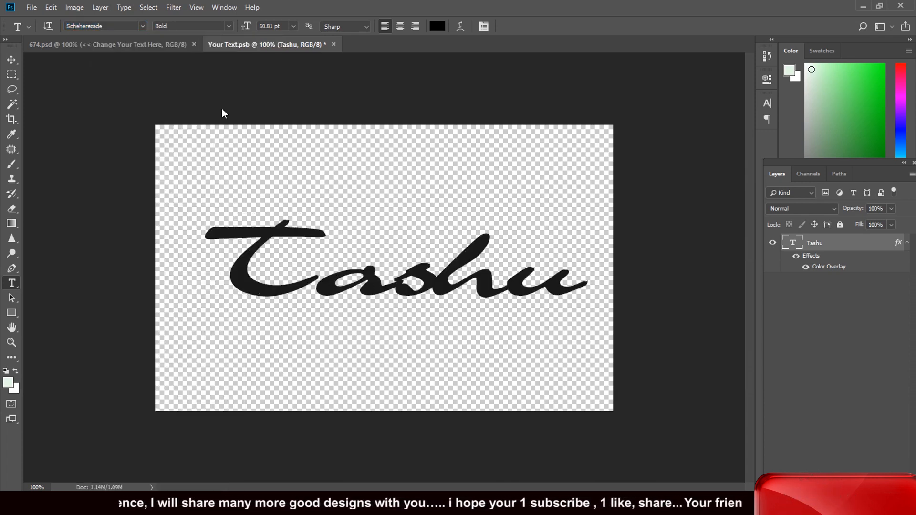
Step: Move the text up about 30 px, stretch it to 116% height, then save and close Your Text.psb
{"action": "left_click", "coordinate": [11, 60]}
{"action": "left_click_drag", "start_coordinate": [392, 221], "coordinate": [394, 204]}
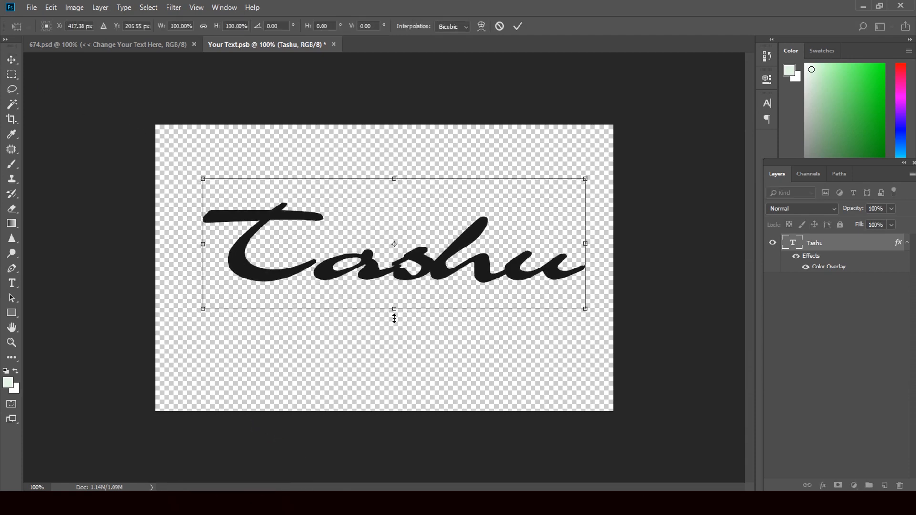
{"action": "left_click_drag", "start_coordinate": [395, 319], "coordinate": [394, 335]}
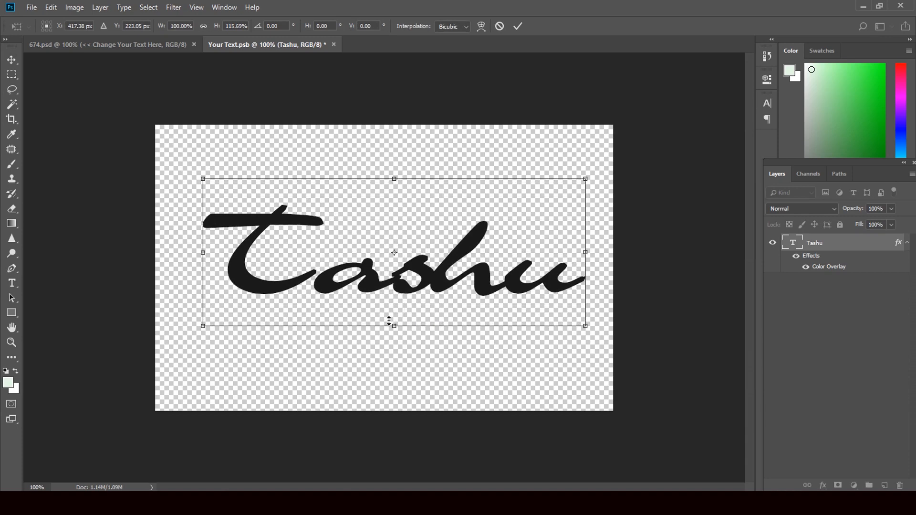
{"action": "left_click", "coordinate": [12, 74]}
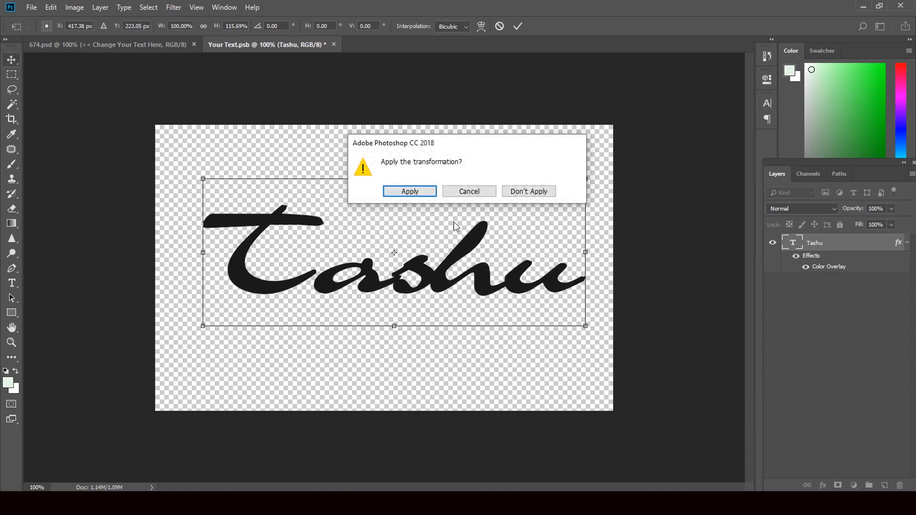
{"action": "left_click", "coordinate": [433, 193]}
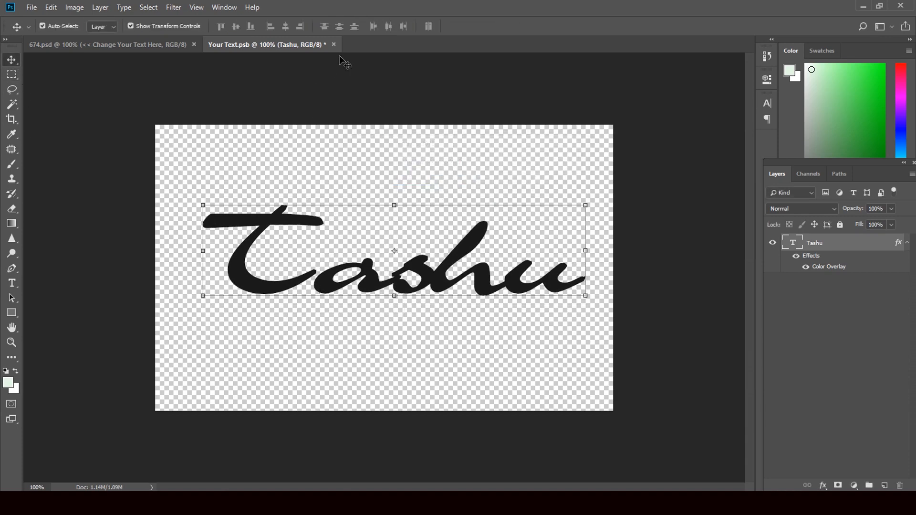
{"action": "left_click", "coordinate": [334, 44]}
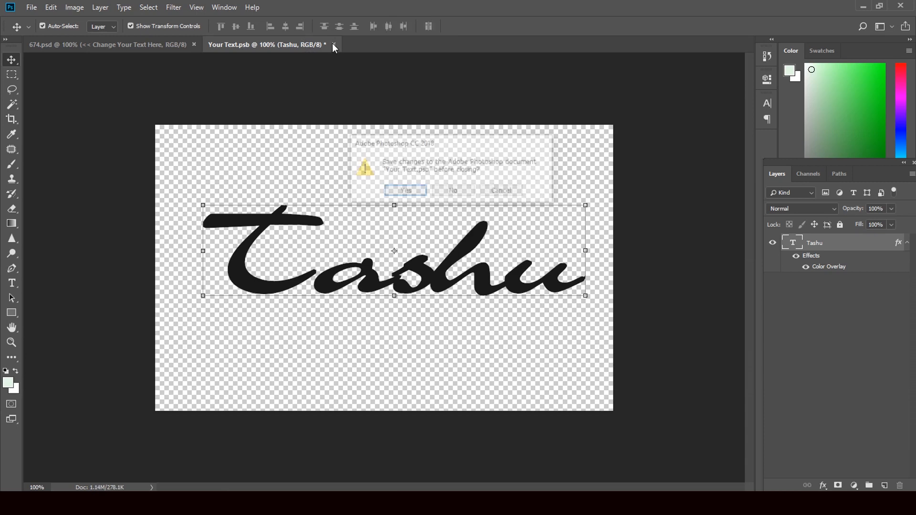
{"action": "left_click", "coordinate": [405, 192]}
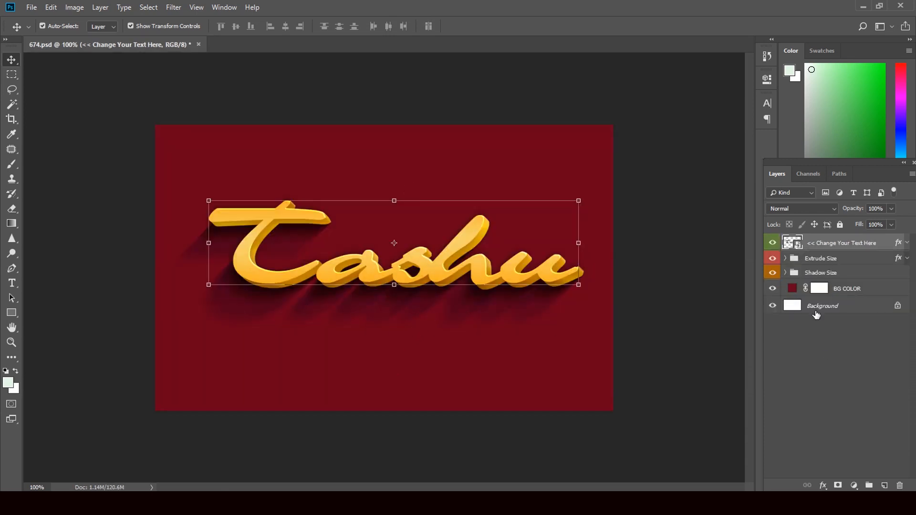
Step: Expand and inspect the Extrude Size group, then collapse it
{"action": "left_click", "coordinate": [786, 258]}
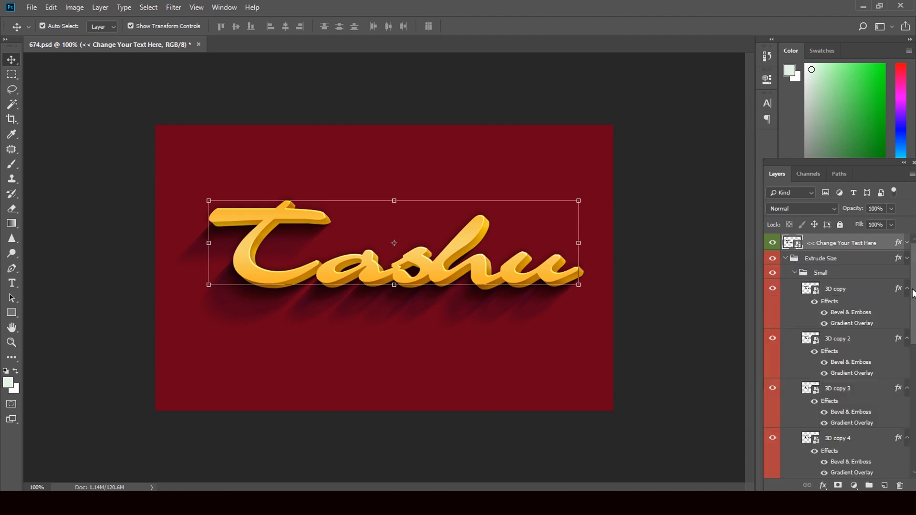
{"action": "left_click_drag", "start_coordinate": [913, 293], "coordinate": [915, 428]}
{"action": "scroll", "coordinate": [835, 335], "scroll_direction": "up", "scroll_amount": 10}
{"action": "left_click", "coordinate": [786, 258]}
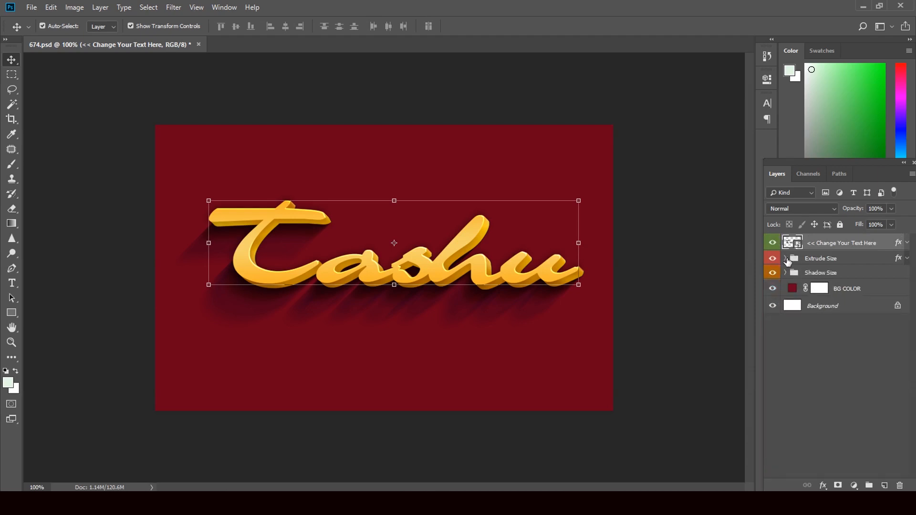
Step: Set the BG COLOR fill to a brighter red
{"action": "left_click", "coordinate": [792, 289]}
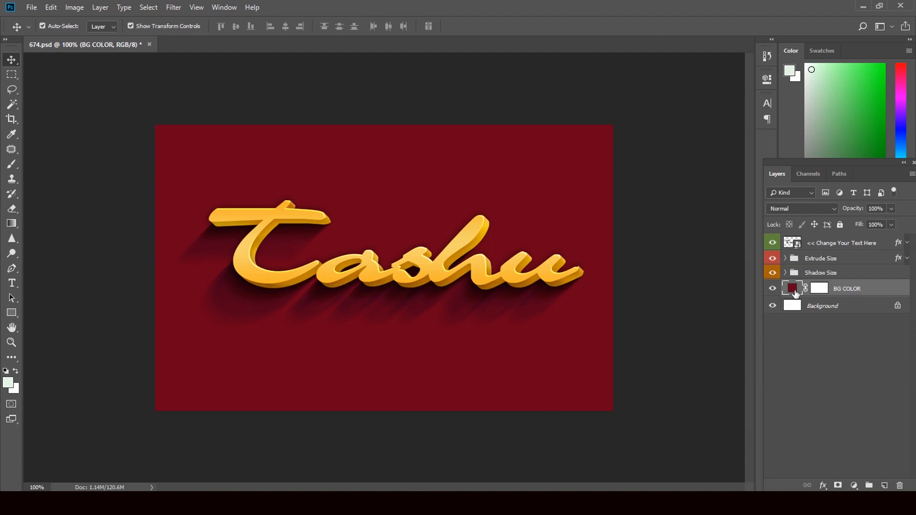
{"action": "double_click", "coordinate": [793, 288]}
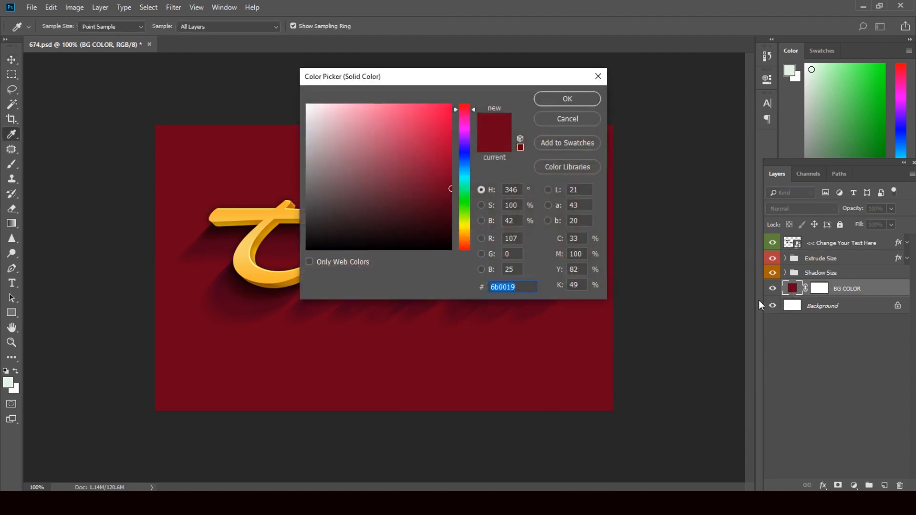
{"action": "left_click", "coordinate": [440, 126]}
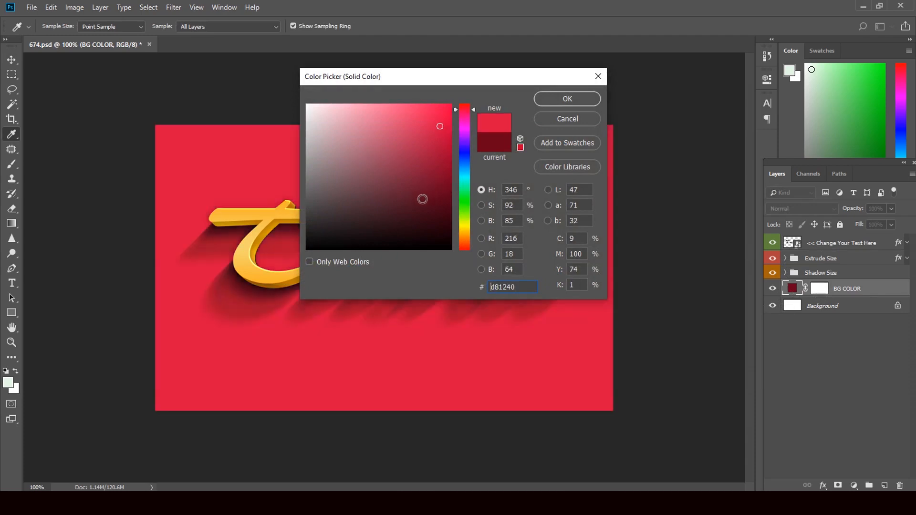
{"action": "left_click", "coordinate": [561, 102]}
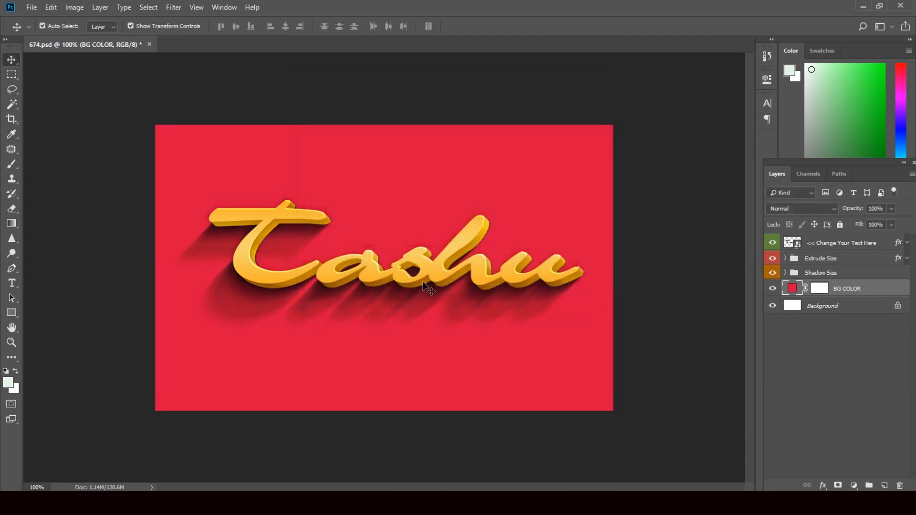
Step: Change the BG COLOR fill to blue #126ad8, then close 674 without saving
{"action": "double_click", "coordinate": [793, 288]}
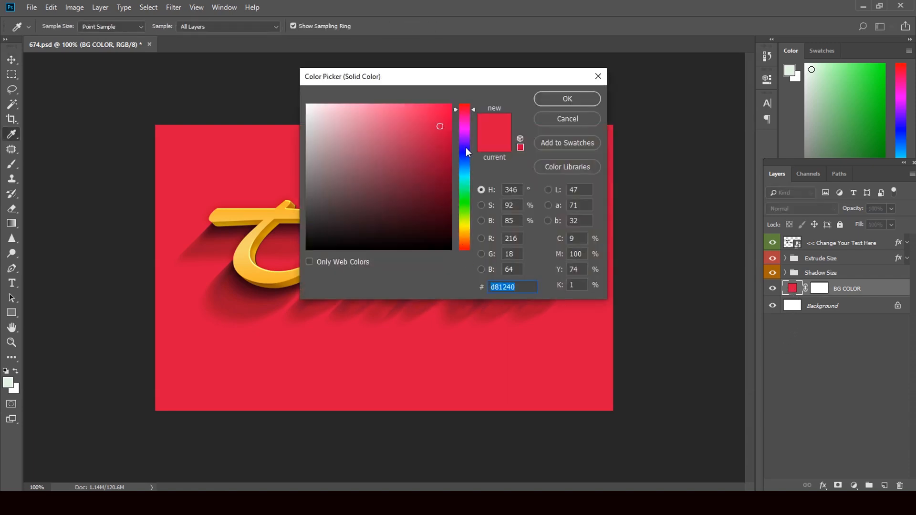
{"action": "left_click", "coordinate": [465, 157]}
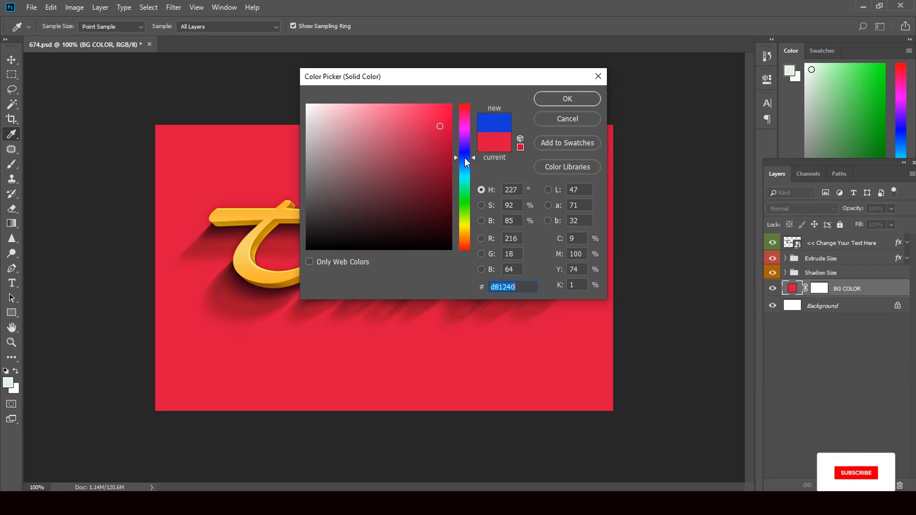
{"action": "left_click", "coordinate": [464, 163]}
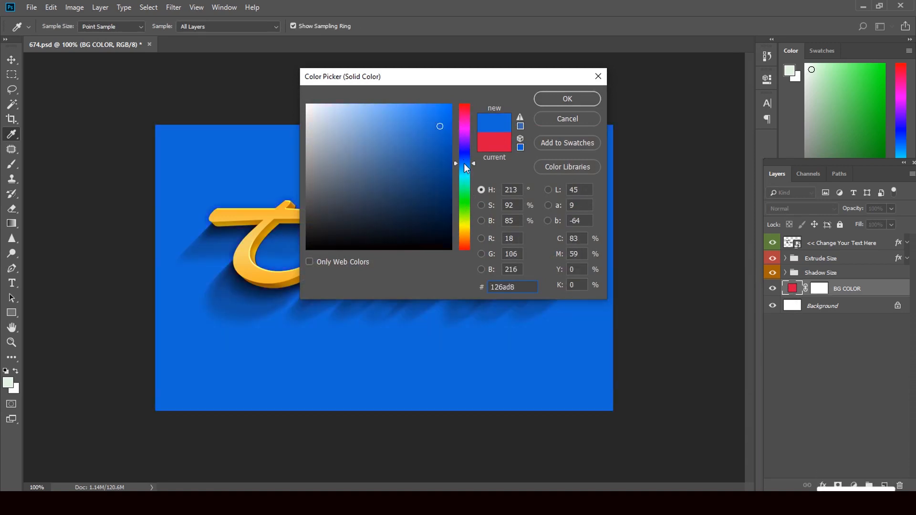
{"action": "left_click", "coordinate": [561, 101]}
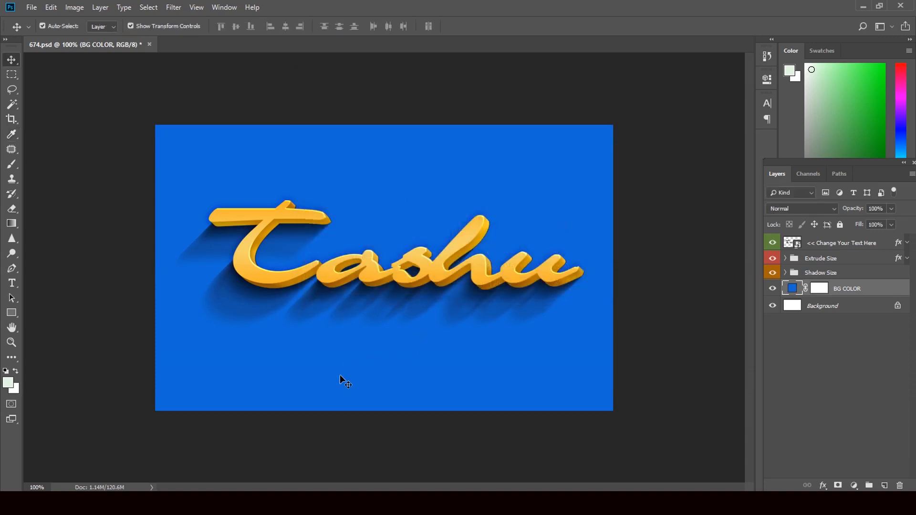
{"action": "left_click", "coordinate": [149, 44]}
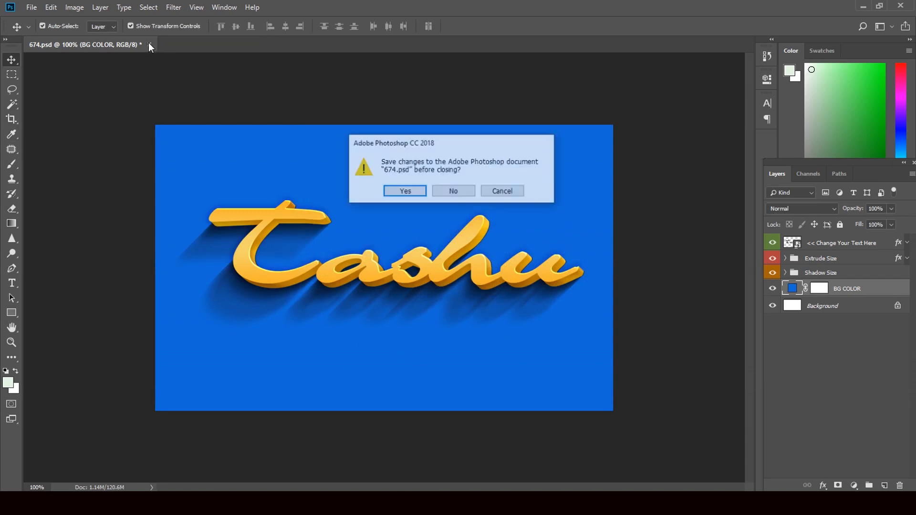
{"action": "left_click", "coordinate": [443, 191]}
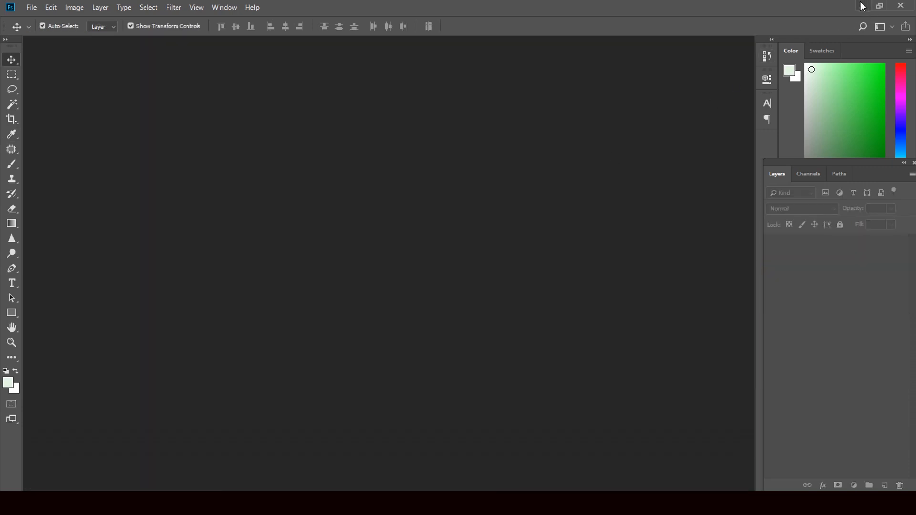
Step: Open 91.psd from Downloads in Photoshop and collapse its light sparkle group
{"action": "left_click", "coordinate": [860, 5]}
{"action": "left_click", "coordinate": [314, 334]}
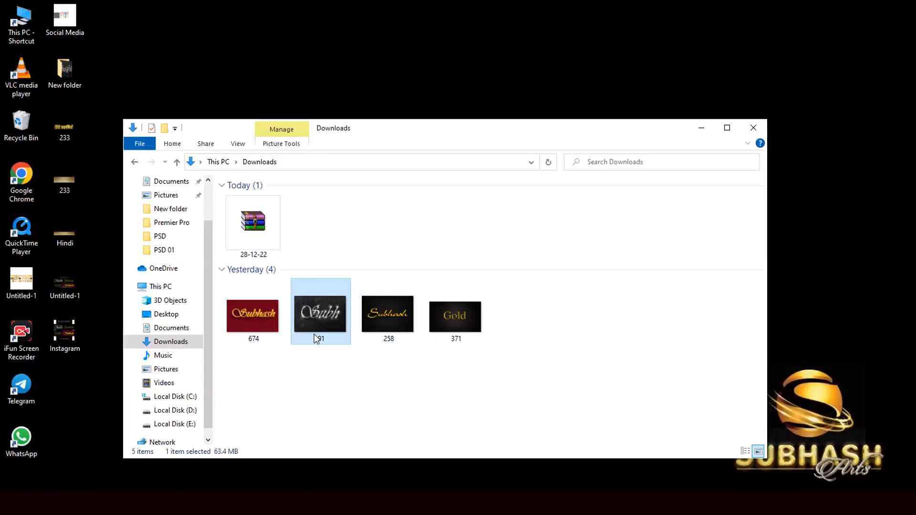
{"action": "left_click_drag", "start_coordinate": [317, 319], "coordinate": [415, 285]}
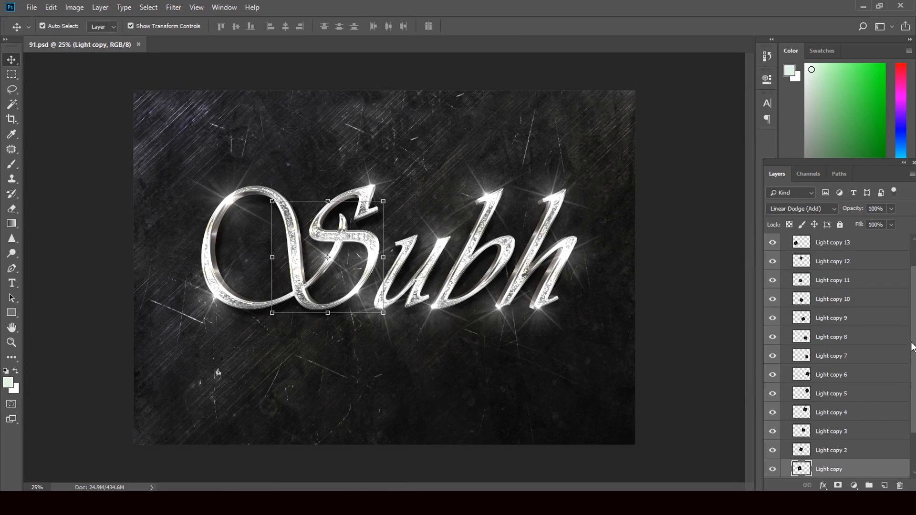
{"action": "scroll", "coordinate": [913, 305], "scroll_direction": "up", "scroll_amount": 3}
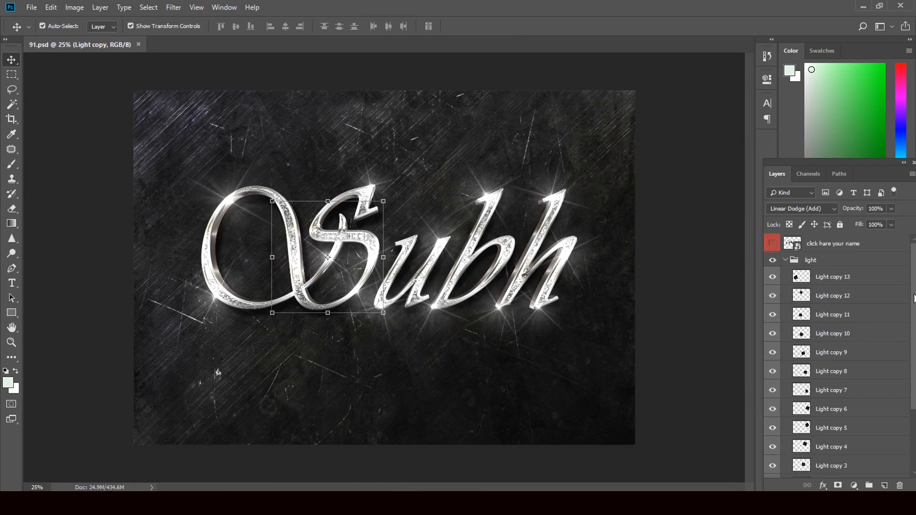
{"action": "left_click", "coordinate": [785, 261]}
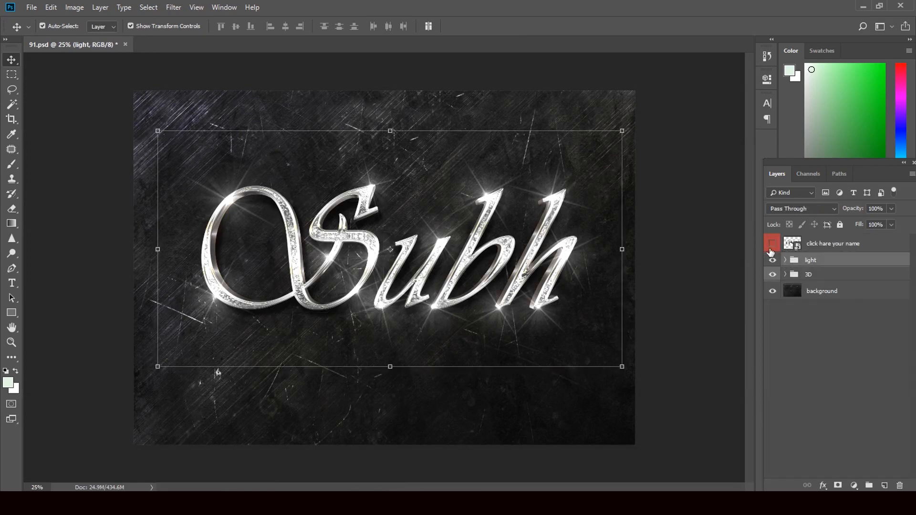
Step: Replace Subh with Super in the 'click hare your name' smart object's text layer
{"action": "double_click", "coordinate": [797, 246]}
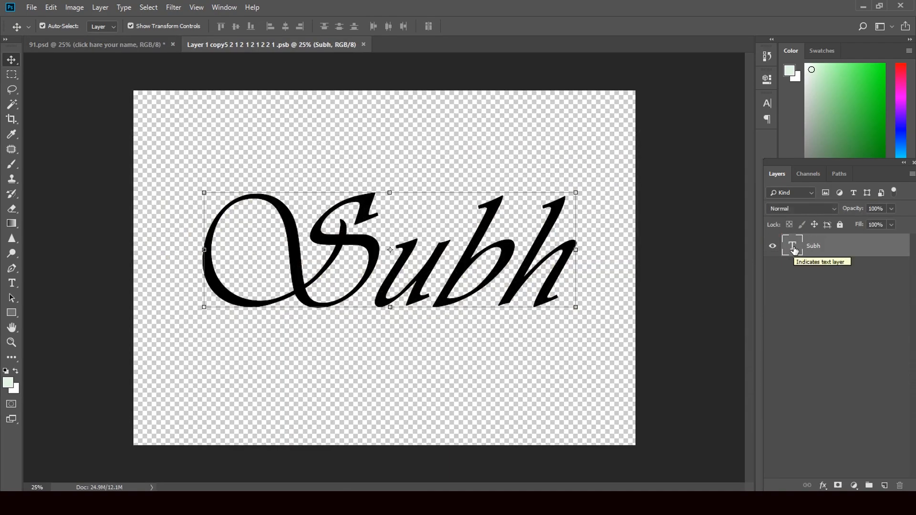
{"action": "double_click", "coordinate": [793, 248]}
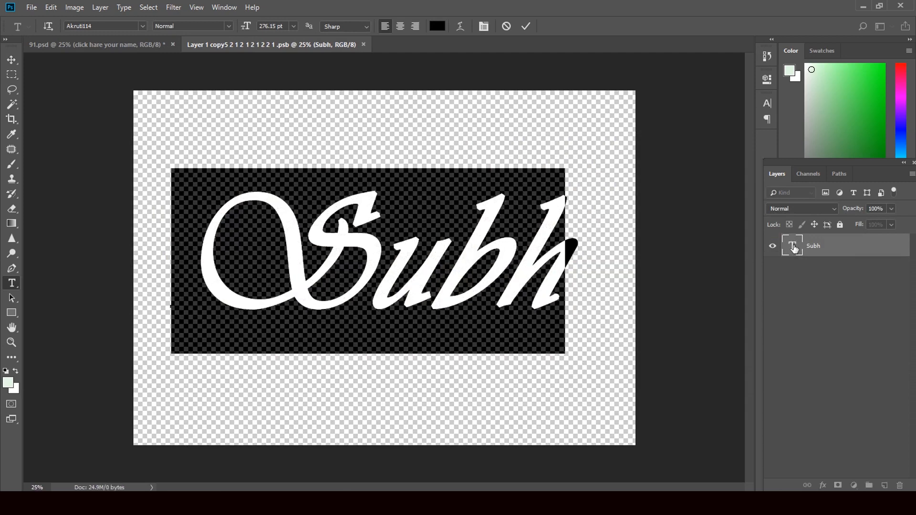
{"action": "type", "text": "Sup"}
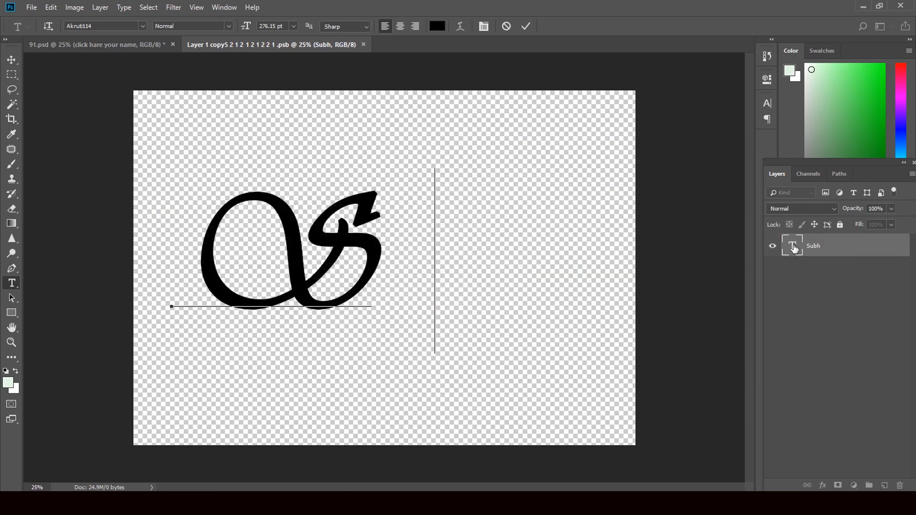
{"action": "type", "text": "er"}
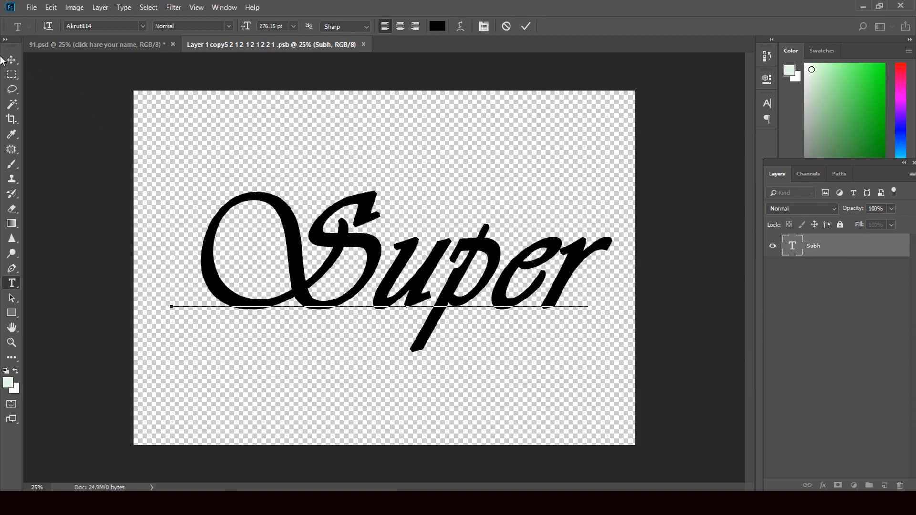
{"action": "left_click", "coordinate": [12, 60]}
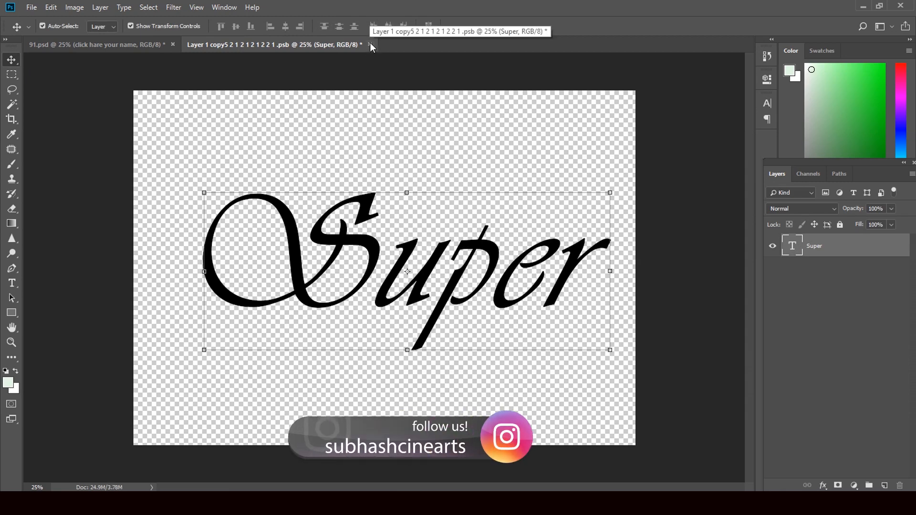
{"action": "left_click", "coordinate": [12, 283]}
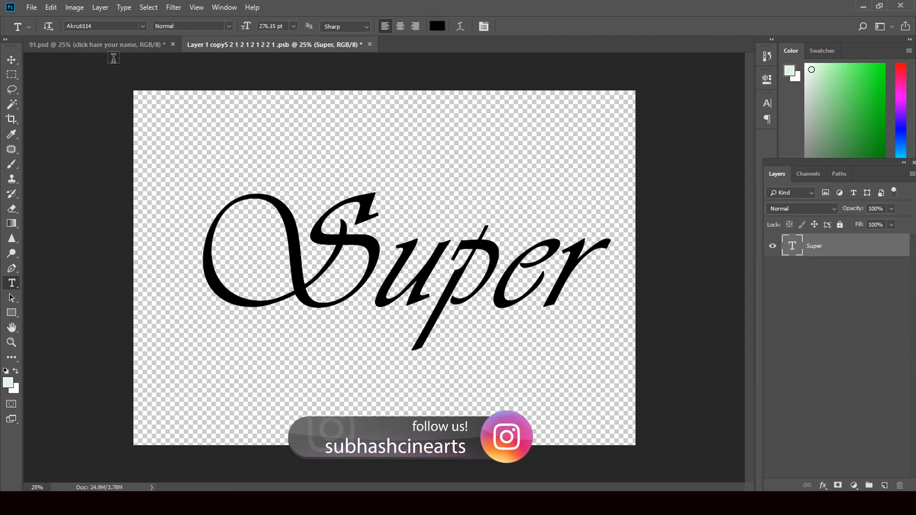
Step: Set Super in AkOfficeTmlValluvan and save the smart object back into 91.psd
{"action": "left_click", "coordinate": [143, 25]}
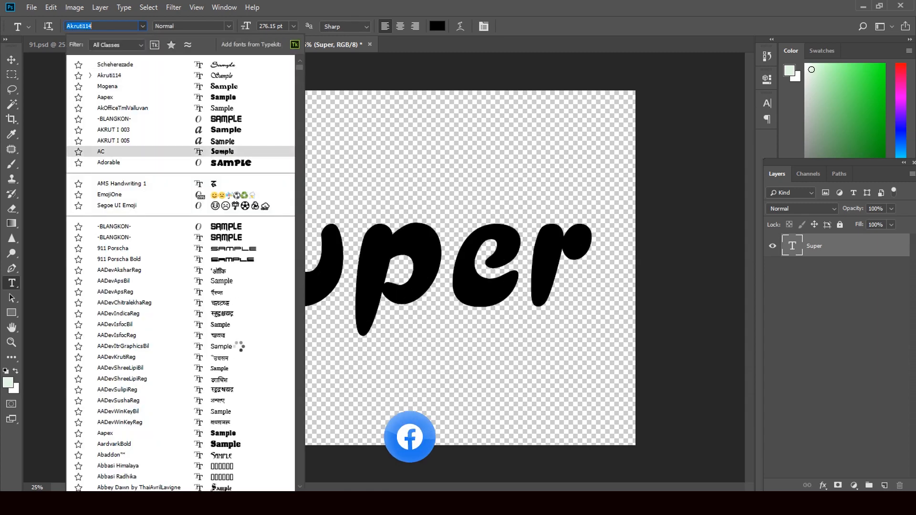
{"action": "scroll", "coordinate": [238, 372], "scroll_direction": "down", "scroll_amount": 3}
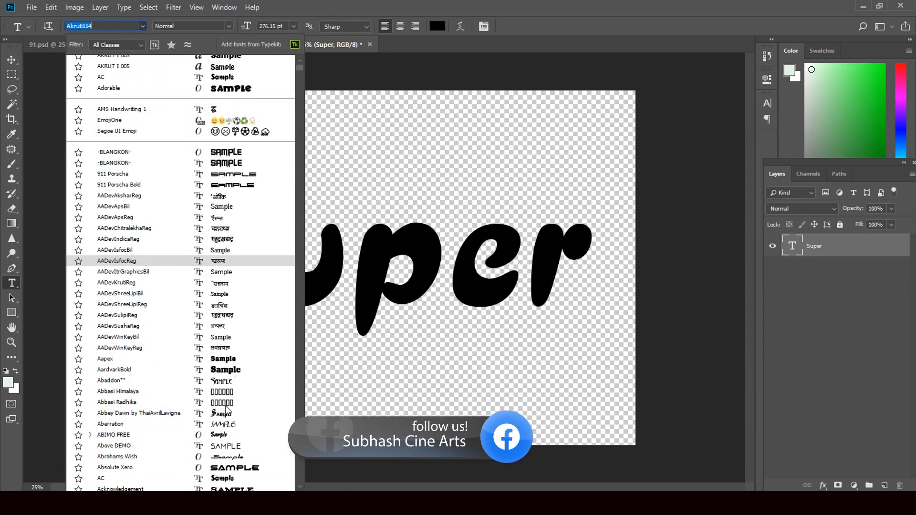
{"action": "scroll", "coordinate": [238, 460], "scroll_direction": "down", "scroll_amount": 5}
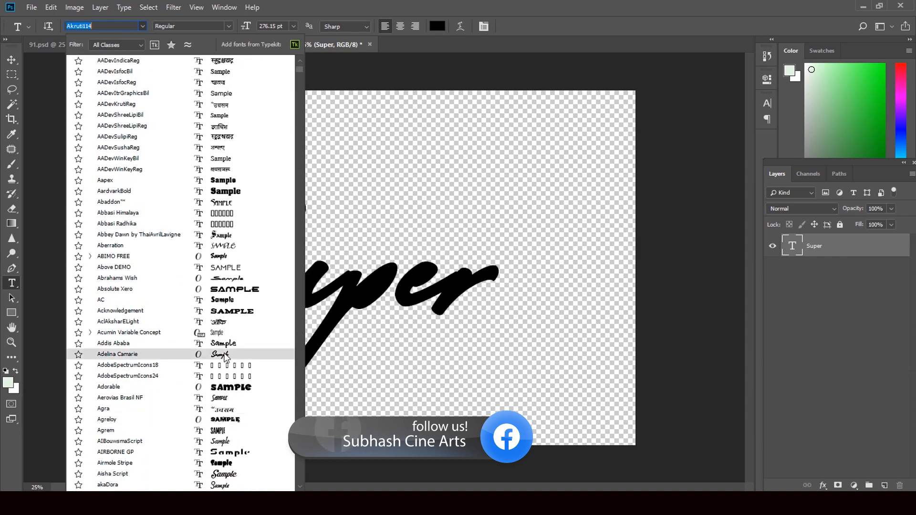
{"action": "scroll", "coordinate": [227, 420], "scroll_direction": "down", "scroll_amount": 3}
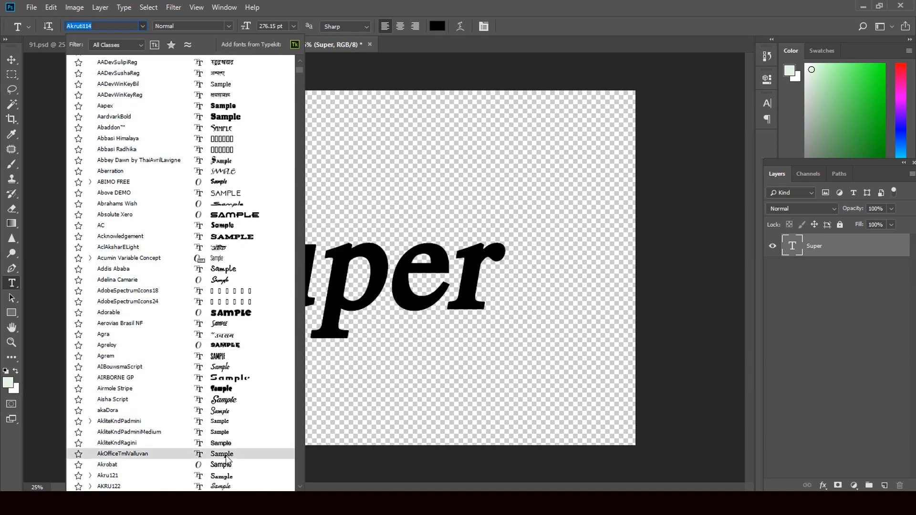
{"action": "left_click", "coordinate": [227, 456]}
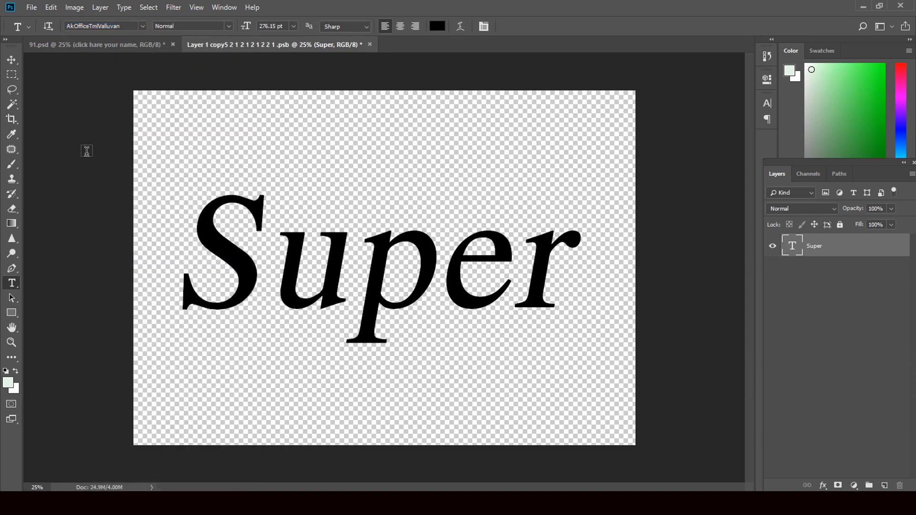
{"action": "left_click", "coordinate": [10, 61]}
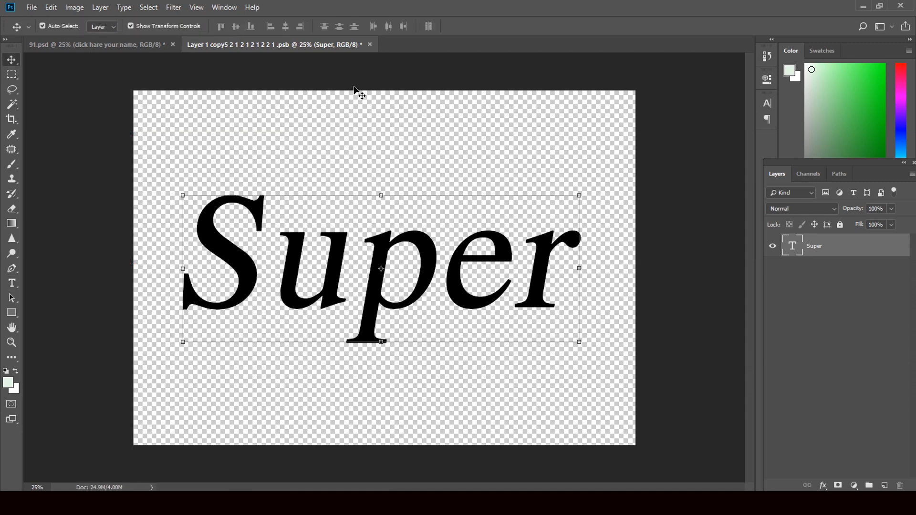
{"action": "left_click", "coordinate": [370, 44]}
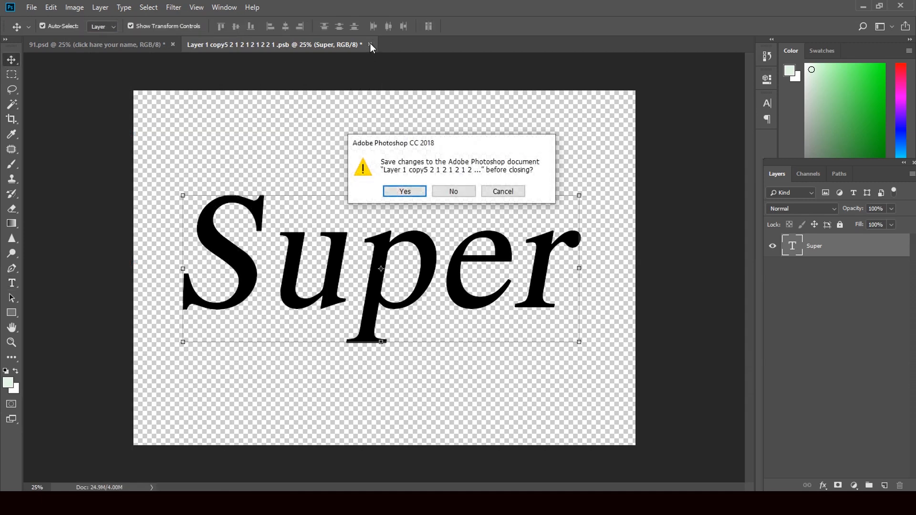
{"action": "left_click", "coordinate": [402, 190]}
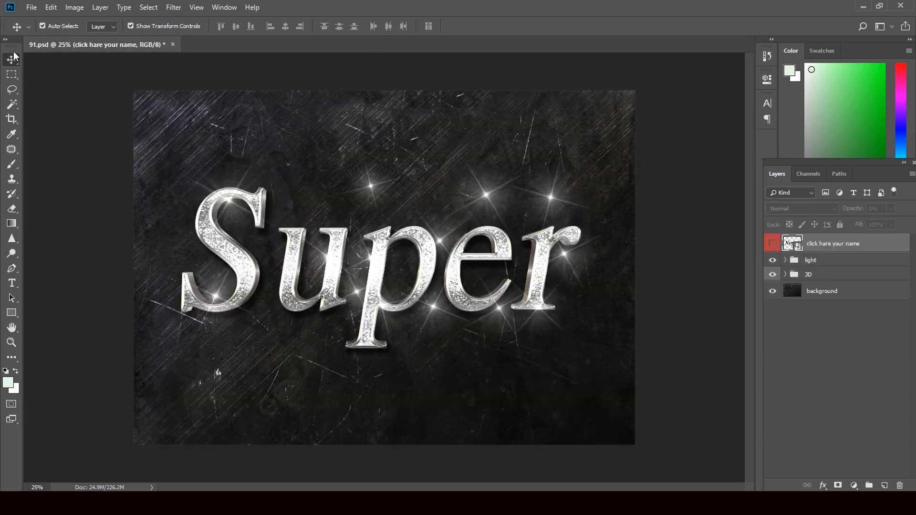
Step: Move the Light copy 12 sparkle onto the top of the p and Light copy 5 onto the r
{"action": "left_click", "coordinate": [372, 186]}
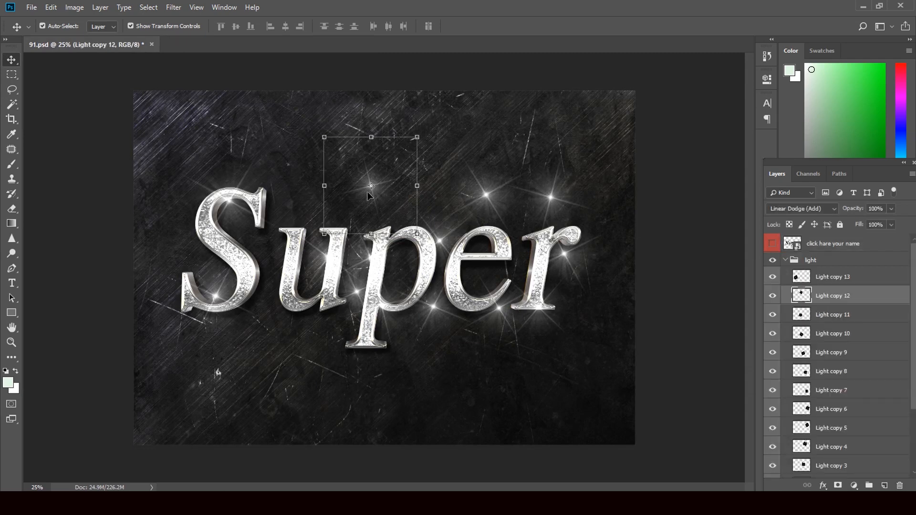
{"action": "left_click_drag", "start_coordinate": [393, 214], "coordinate": [408, 259]}
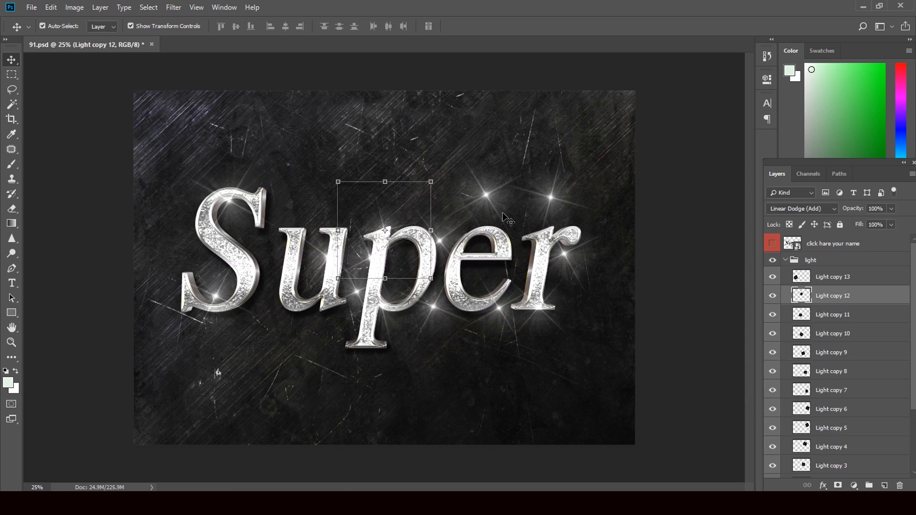
{"action": "key", "text": "shift+Up"}
{"action": "key", "text": "shift+Up"}
{"action": "key", "text": "shift+Up"}
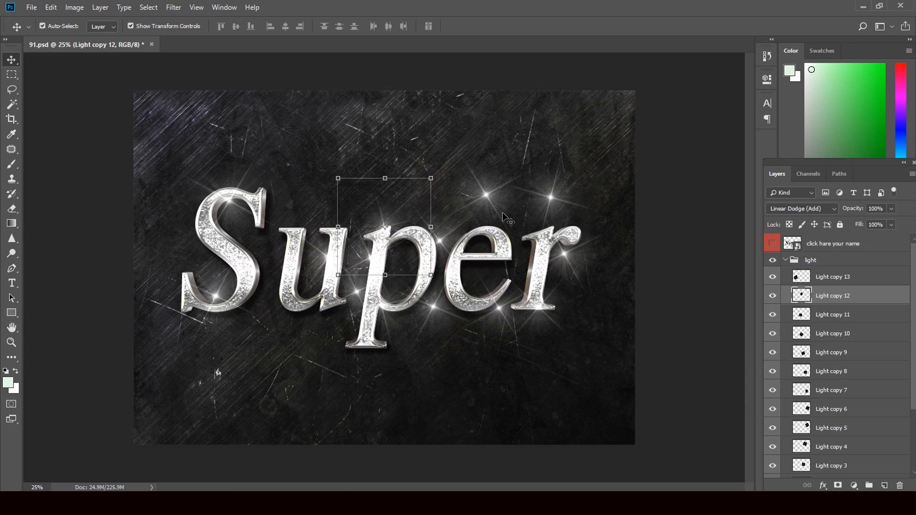
{"action": "key", "text": "shift+Right"}
{"action": "key", "text": "shift+Right"}
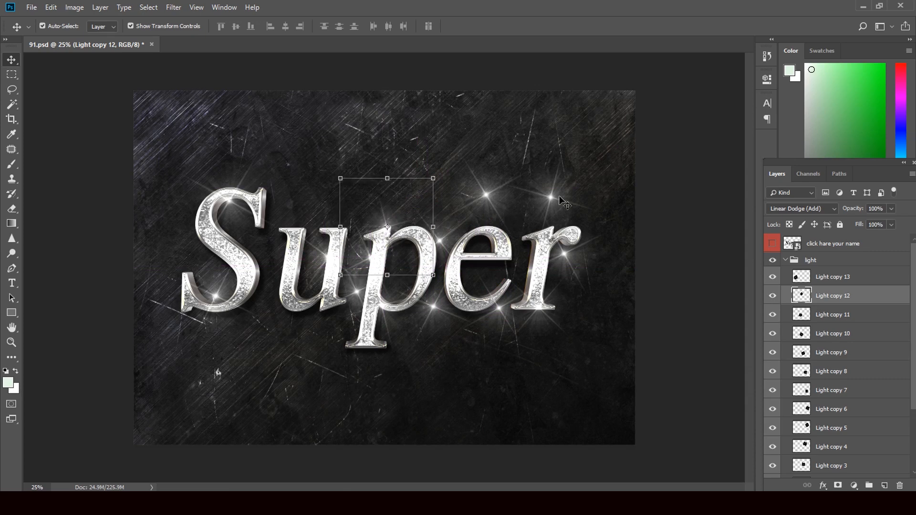
{"action": "left_click", "coordinate": [558, 191]}
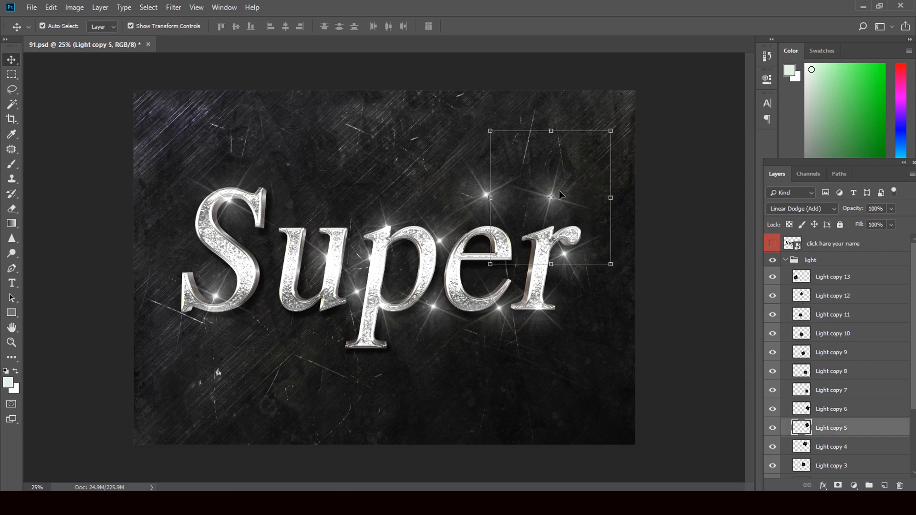
{"action": "left_click_drag", "start_coordinate": [559, 193], "coordinate": [573, 222]}
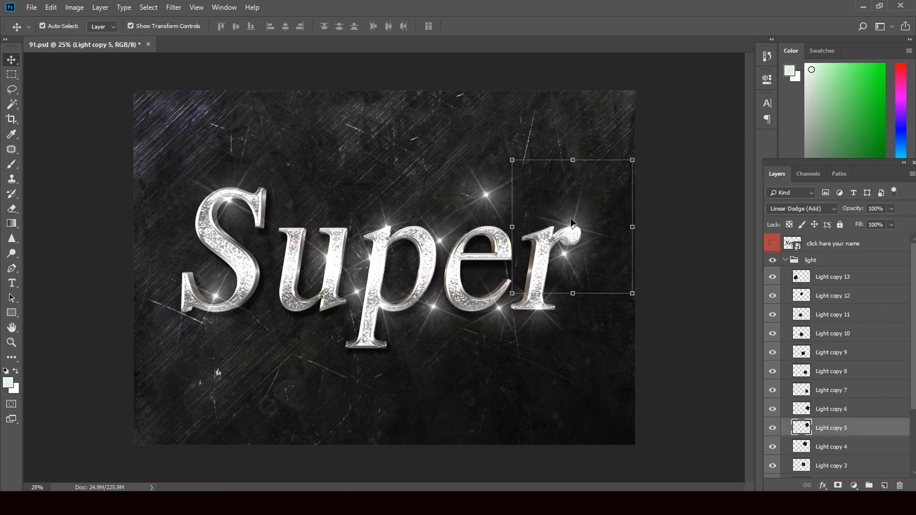
Step: Move Light copy 4 toward the e, nudge the sparkle below the p, and shift one to the S's left edge
{"action": "left_click", "coordinate": [484, 184]}
{"action": "left_click_drag", "start_coordinate": [484, 184], "coordinate": [487, 211]}
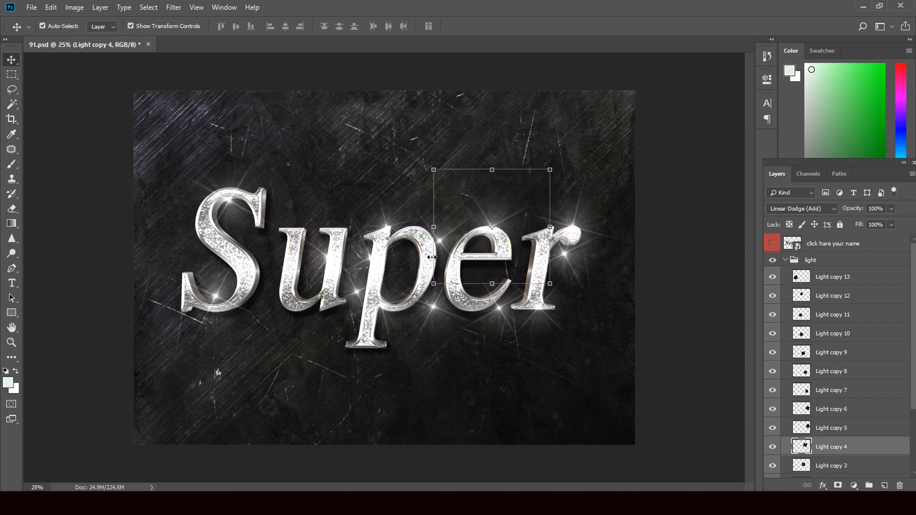
{"action": "left_click", "coordinate": [424, 213]}
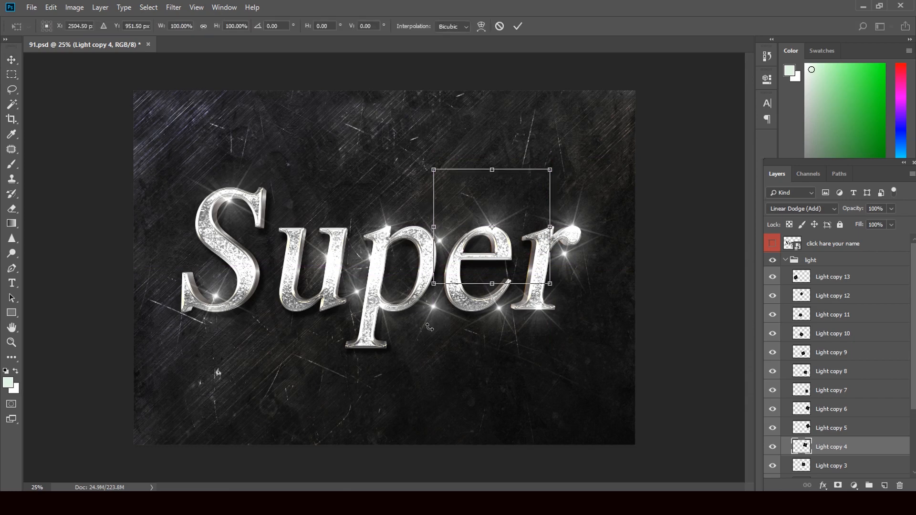
{"action": "left_click", "coordinate": [11, 60]}
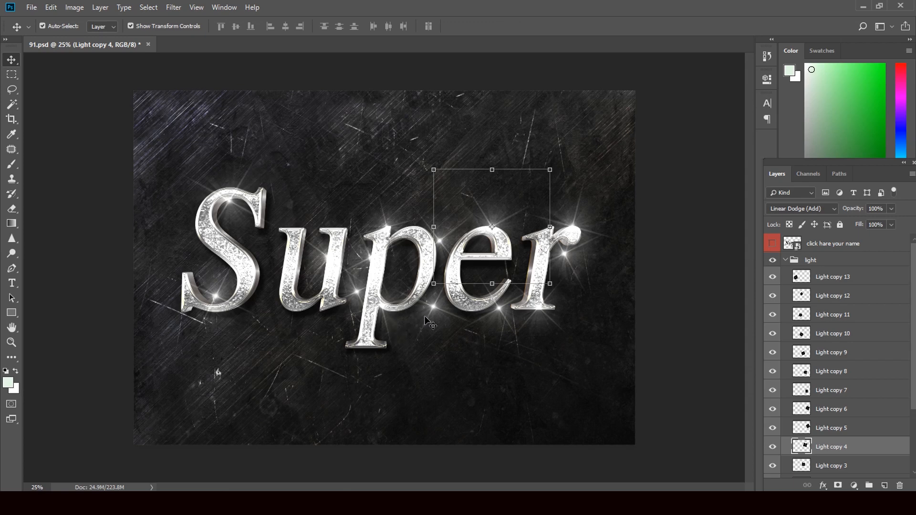
{"action": "left_click", "coordinate": [430, 332]}
{"action": "left_click_drag", "start_coordinate": [448, 341], "coordinate": [431, 336]}
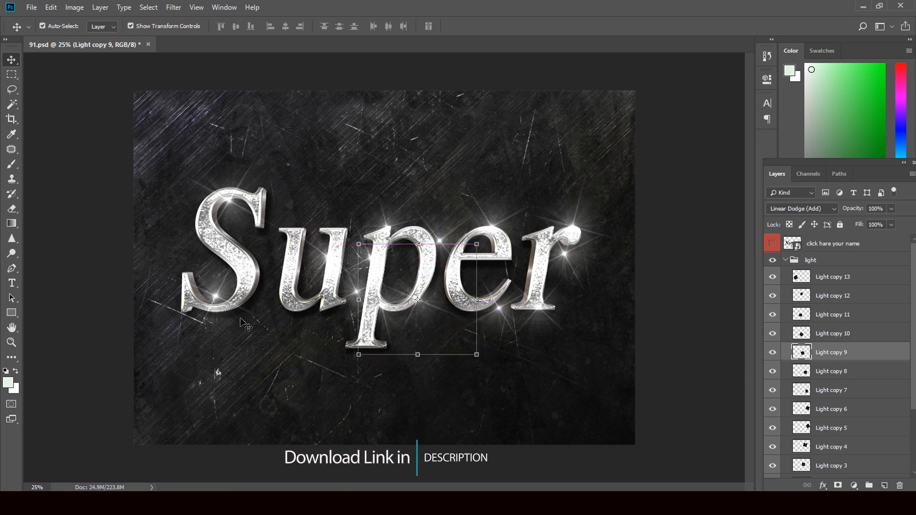
{"action": "left_click", "coordinate": [208, 276]}
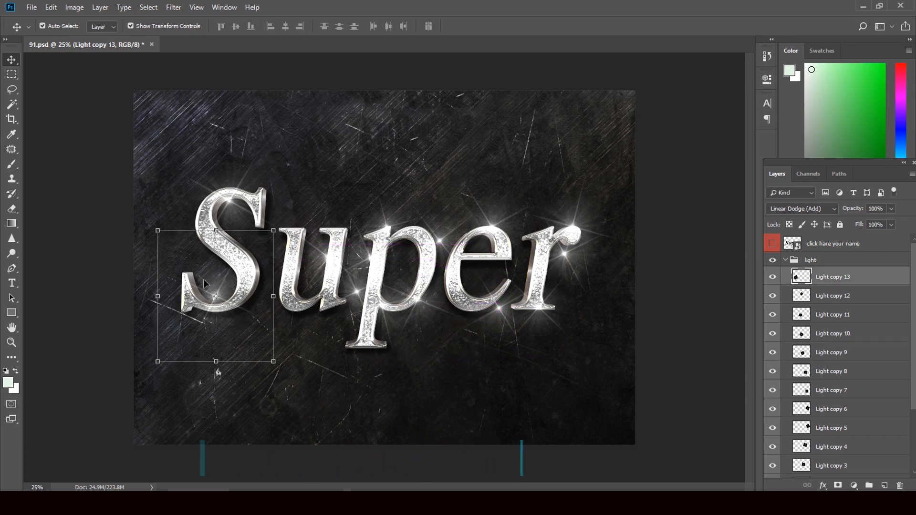
{"action": "left_click_drag", "start_coordinate": [203, 279], "coordinate": [169, 262]}
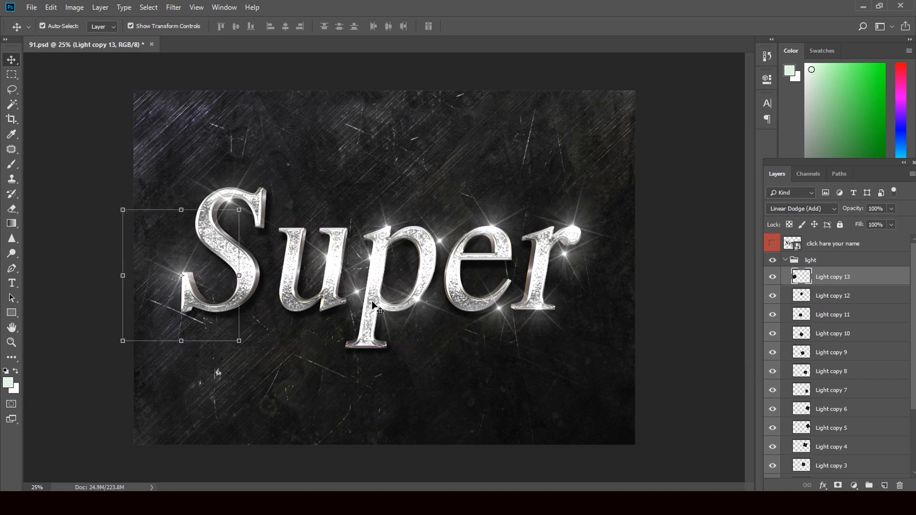
Step: Raise the top-of-S sparkle, shift the p and e sparkles left, move the r sparkle up-left, then deselect
{"action": "left_click", "coordinate": [215, 173]}
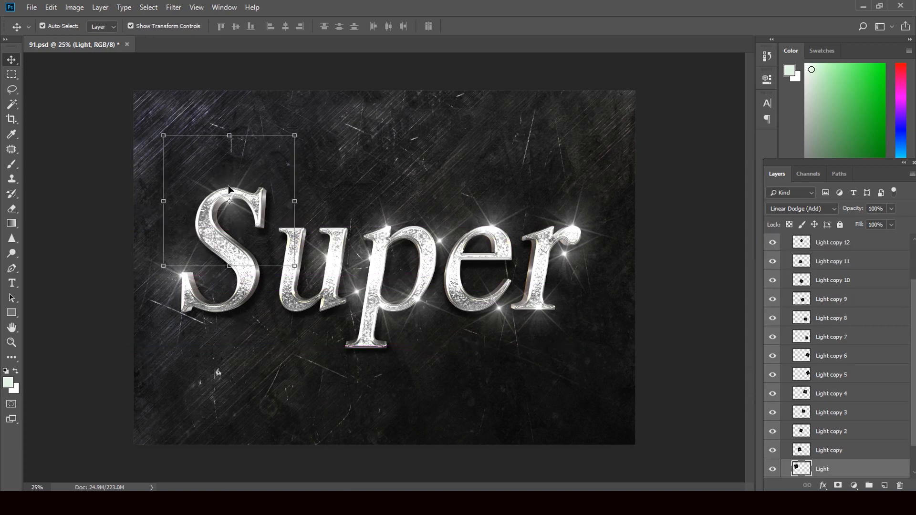
{"action": "left_click_drag", "start_coordinate": [227, 185], "coordinate": [225, 173]}
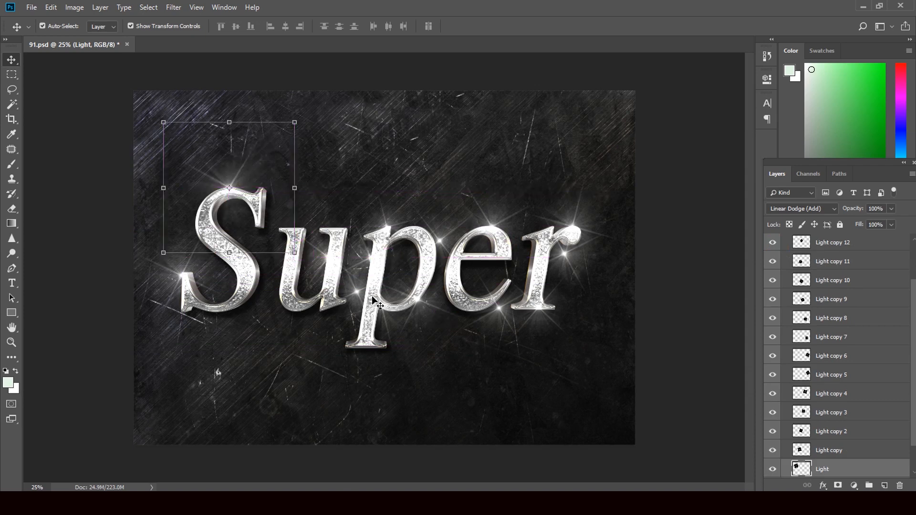
{"action": "left_click", "coordinate": [356, 313]}
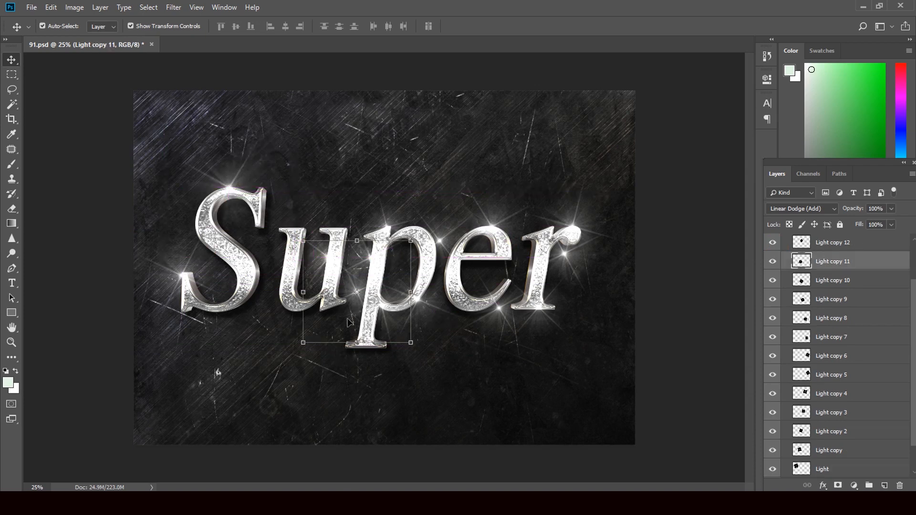
{"action": "left_click_drag", "start_coordinate": [348, 319], "coordinate": [314, 334]}
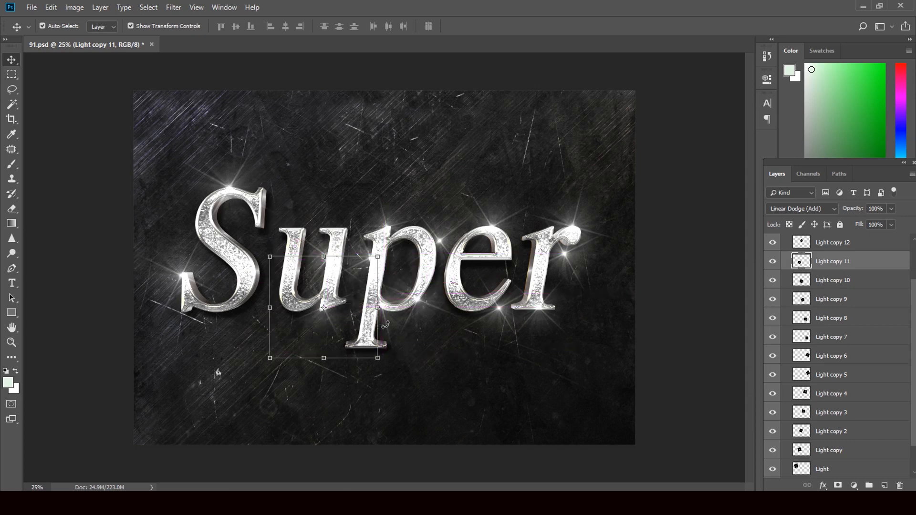
{"action": "left_click", "coordinate": [500, 336]}
{"action": "left_click_drag", "start_coordinate": [501, 339], "coordinate": [467, 341]}
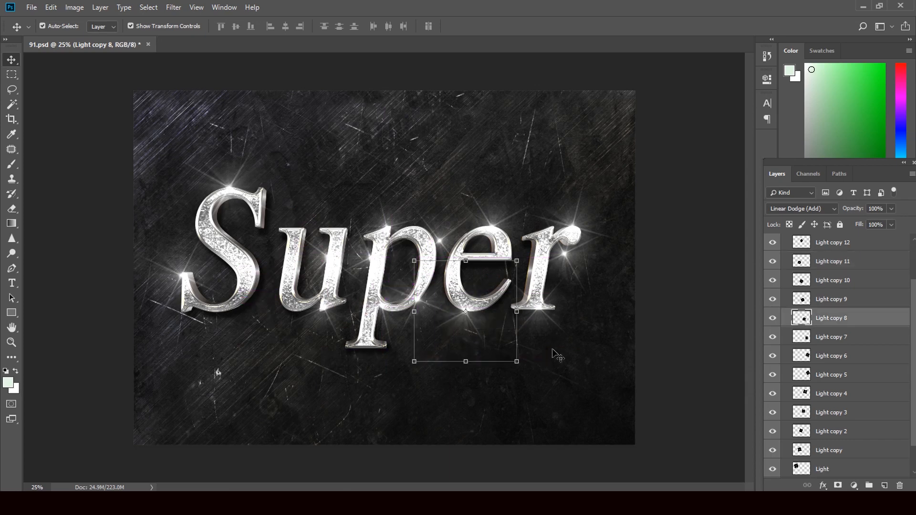
{"action": "left_click", "coordinate": [592, 268]}
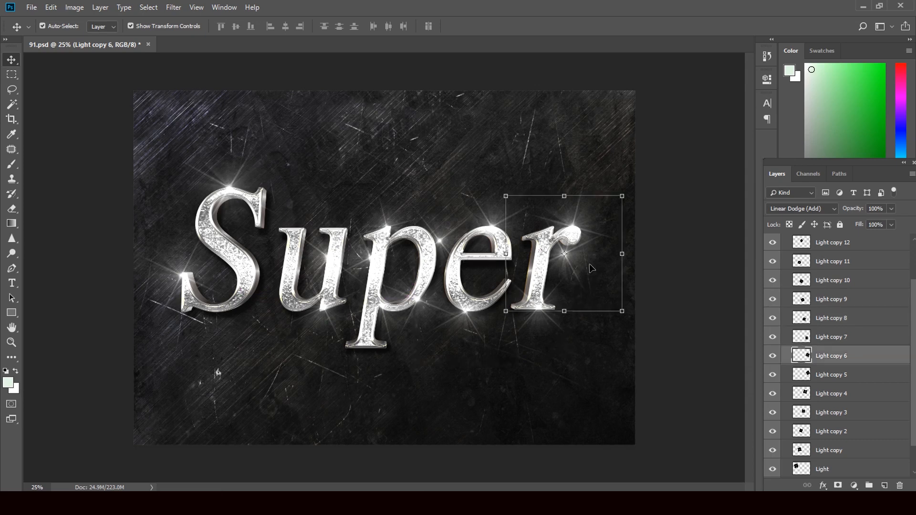
{"action": "left_click_drag", "start_coordinate": [592, 269], "coordinate": [550, 254]}
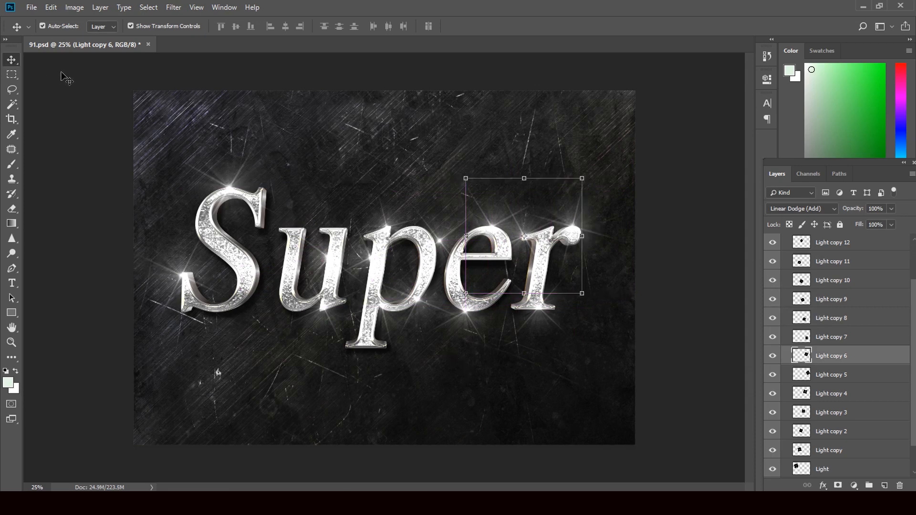
{"action": "left_click", "coordinate": [306, 267]}
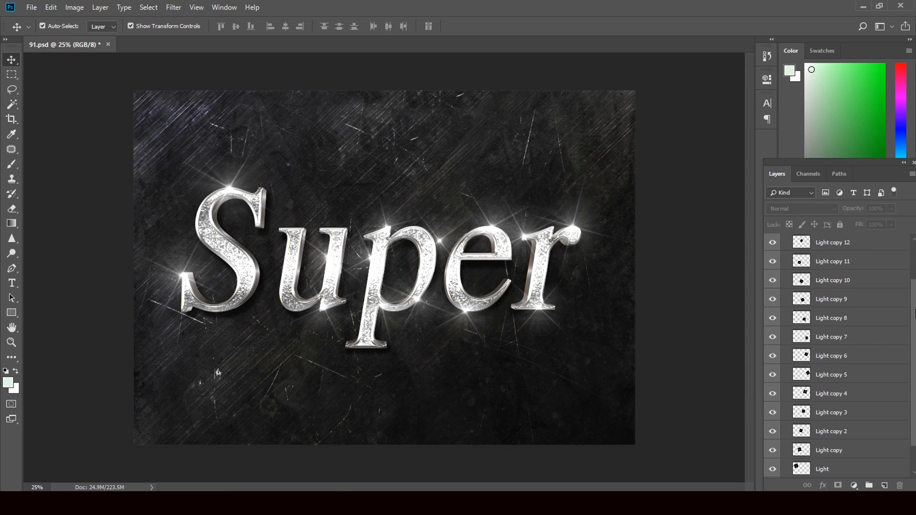
{"action": "mouse_move", "coordinate": [914, 315]}
{"action": "left_mouse_down"}
{"action": "mouse_move", "coordinate": [915, 425]}
{"action": "mouse_move", "coordinate": [914, 314]}
{"action": "left_mouse_up"}
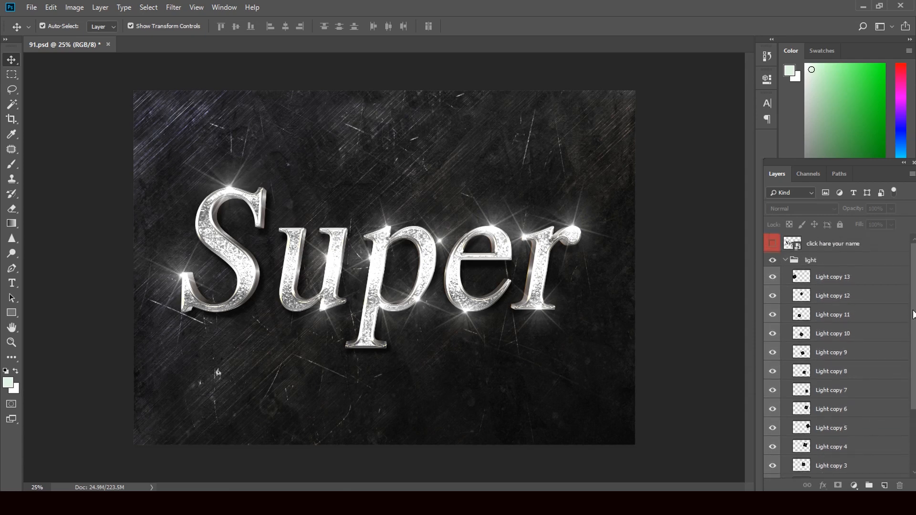
Step: Collapse the light group, then open the background layer's Layer Style and cancel it unchanged
{"action": "left_click", "coordinate": [785, 261]}
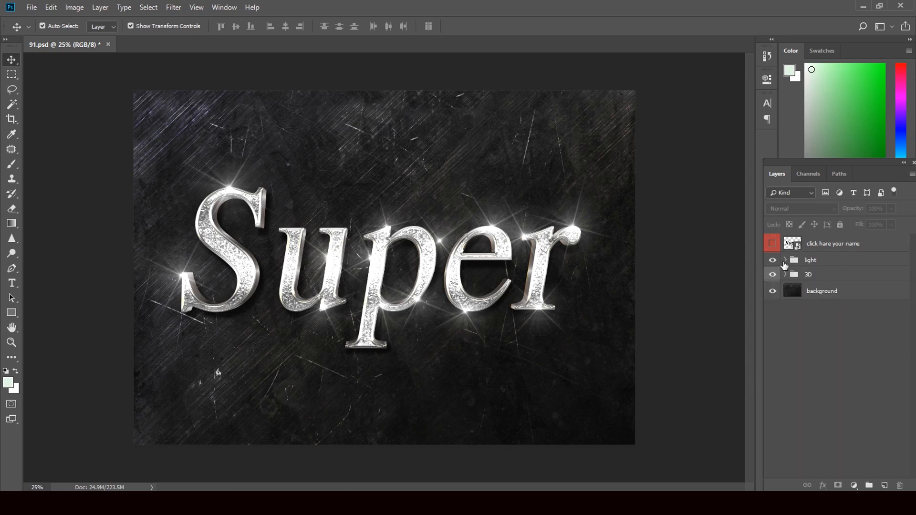
{"action": "left_click", "coordinate": [794, 298]}
{"action": "double_click", "coordinate": [794, 298]}
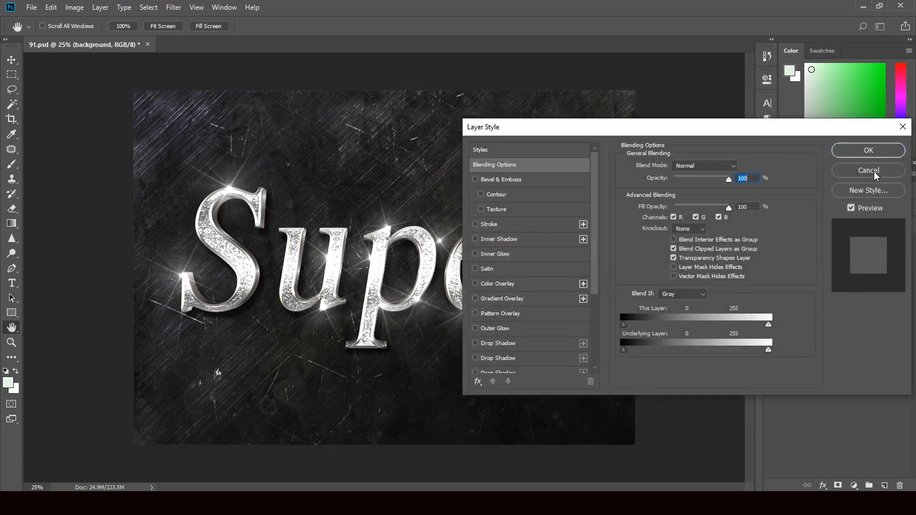
{"action": "left_click", "coordinate": [875, 172]}
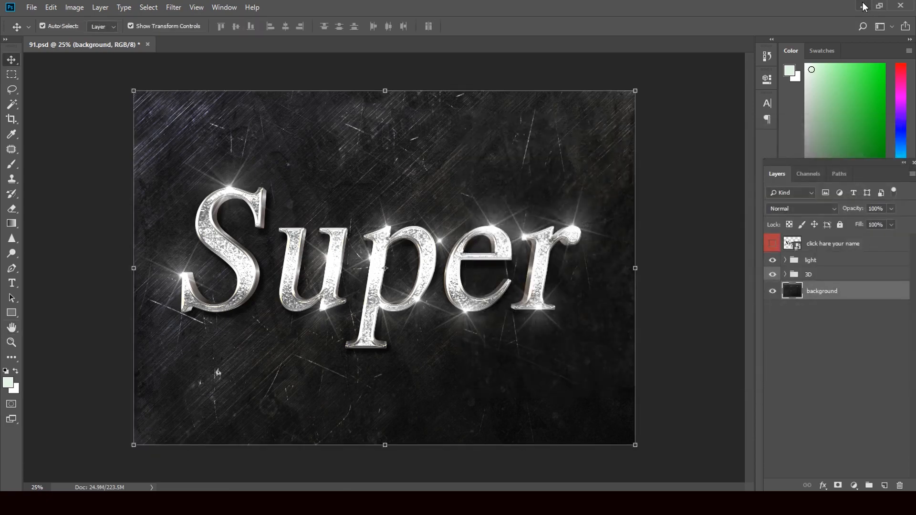
Step: Open and dismiss the File menu, then minimize Photoshop to show the desktop
{"action": "left_click", "coordinate": [26, 8]}
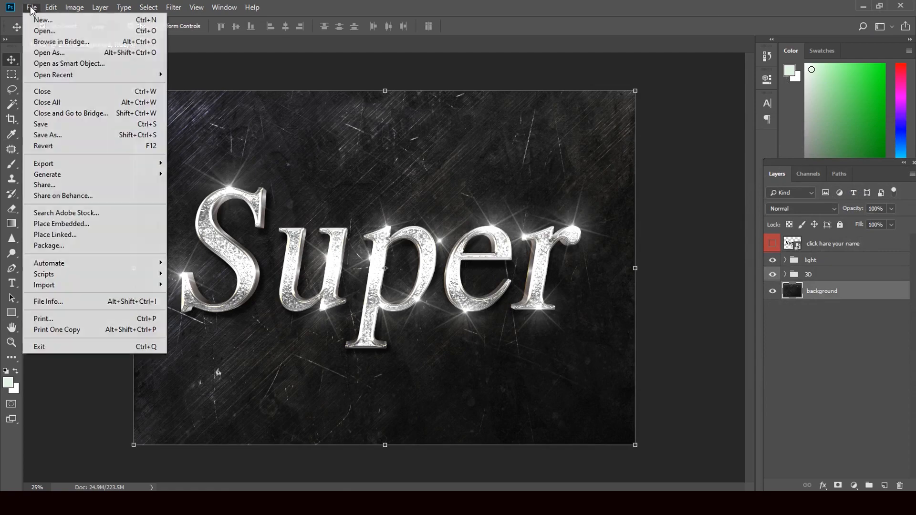
{"action": "left_click", "coordinate": [503, 76]}
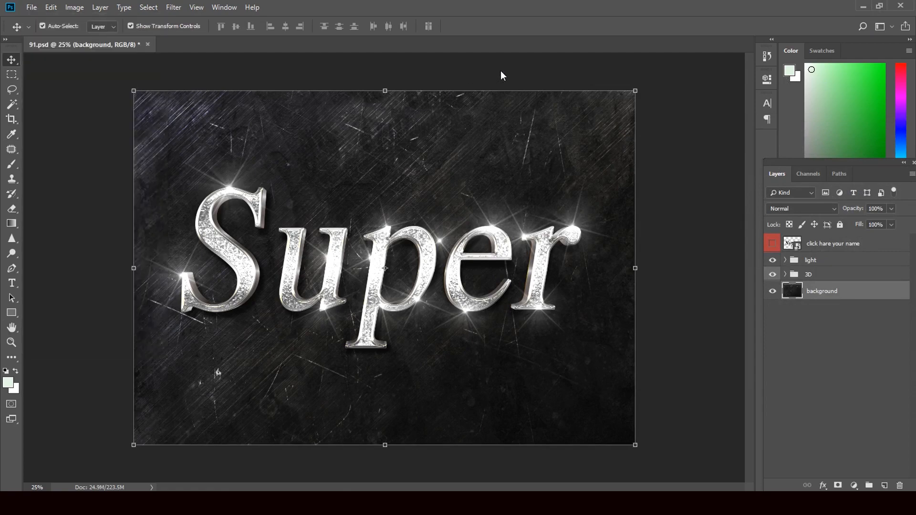
{"action": "left_click", "coordinate": [864, 8]}
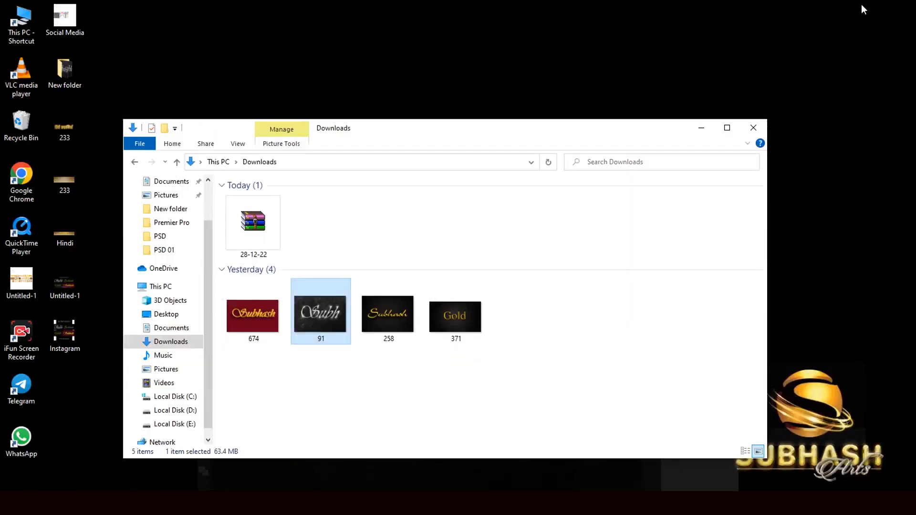
Step: Open the Background folder on Local Disk (E:) and drag the dark red texture image toward Photoshop
{"action": "left_click", "coordinate": [190, 427]}
{"action": "double_click", "coordinate": [256, 217]}
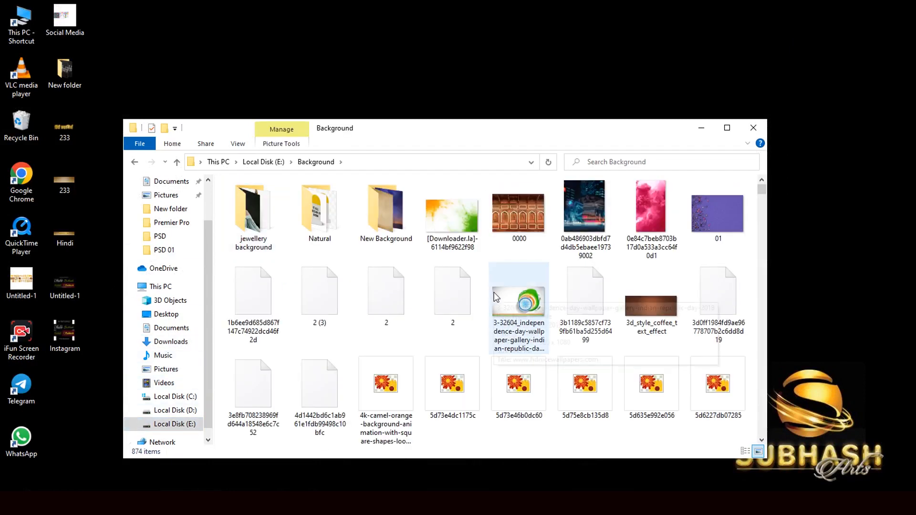
{"action": "scroll", "coordinate": [481, 352], "scroll_direction": "down", "scroll_amount": 2}
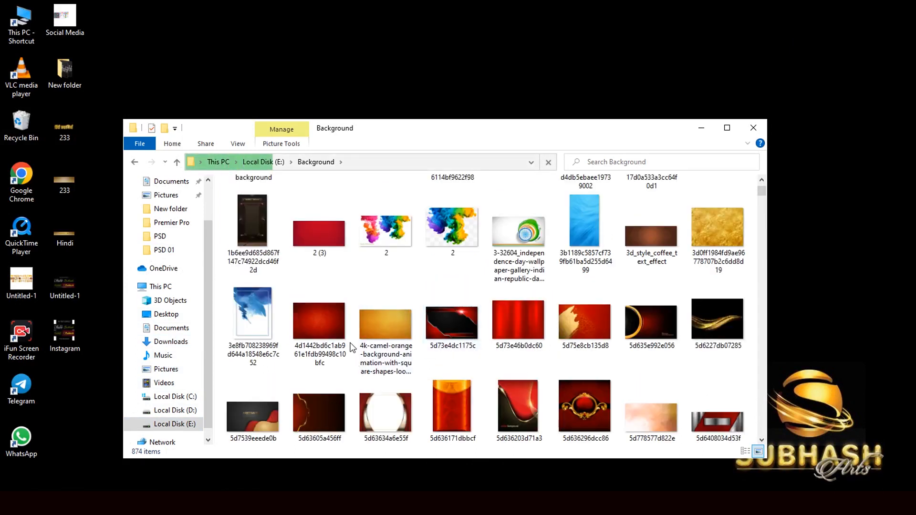
{"action": "left_click_drag", "start_coordinate": [333, 329], "coordinate": [409, 372]}
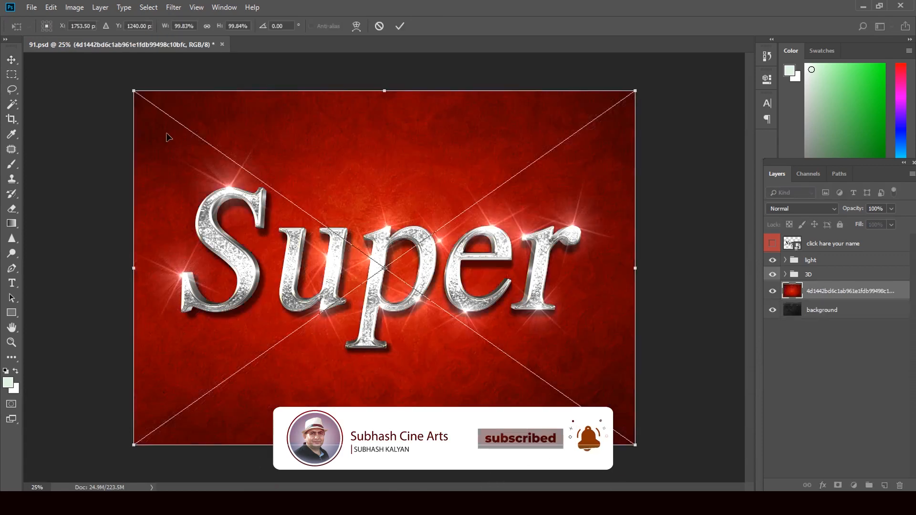
Step: Place the red textured image into 91.psd, then close the 91.psd document
{"action": "left_click", "coordinate": [12, 60]}
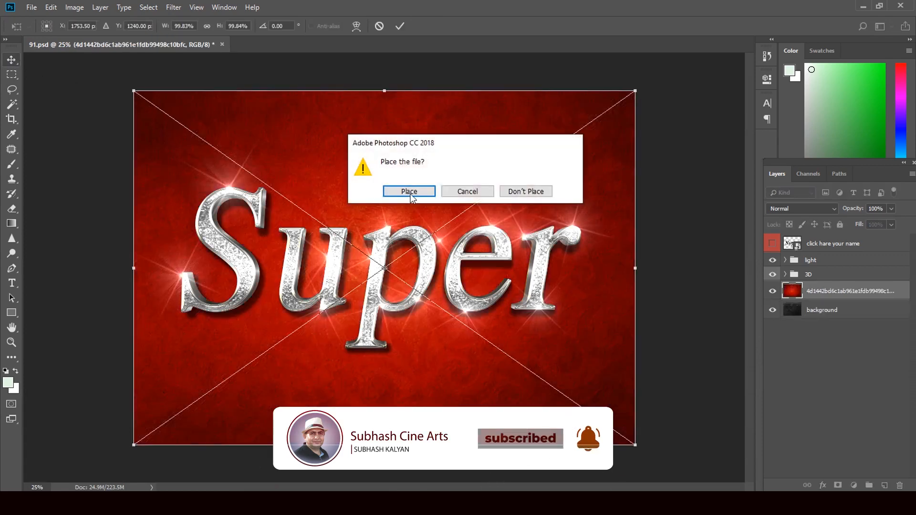
{"action": "left_click", "coordinate": [410, 193]}
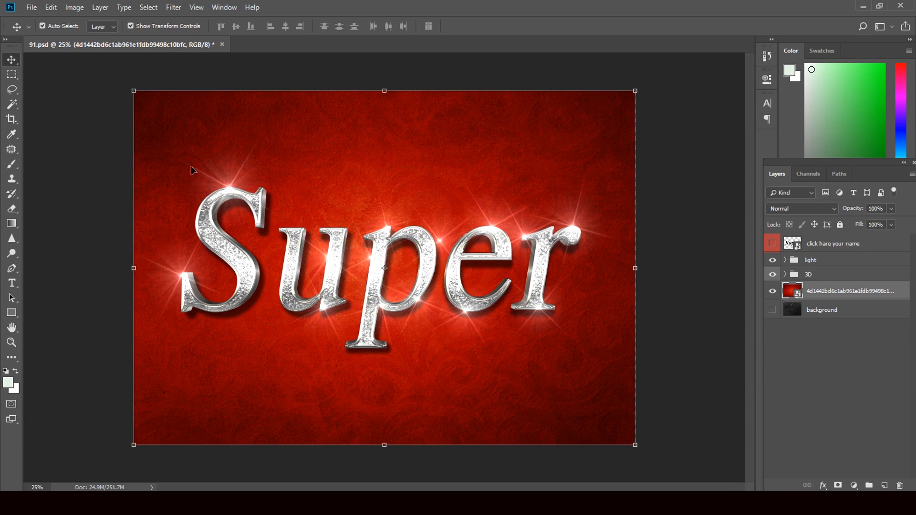
{"action": "left_click", "coordinate": [223, 44]}
Step: Close 91.psd without saving, then drag the 371 Gold file from This PC > Downloads into Photoshop
{"action": "left_click", "coordinate": [453, 191]}
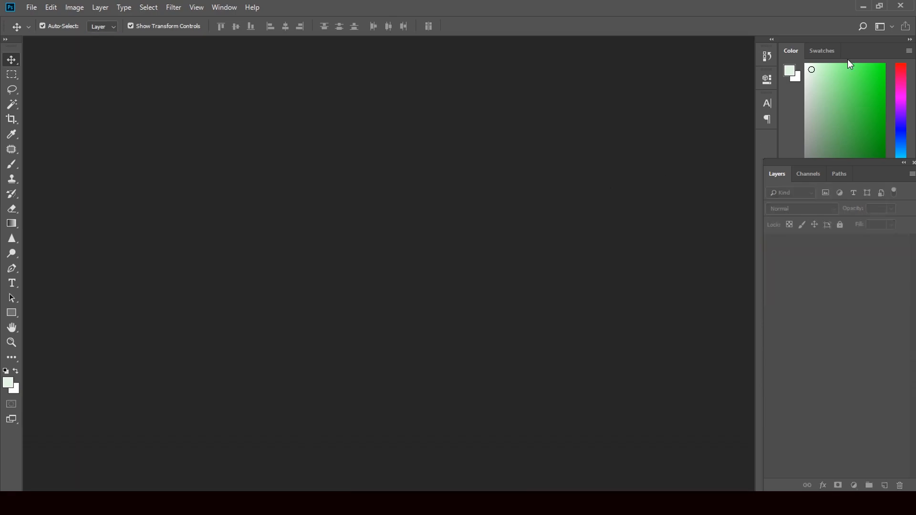
{"action": "left_click", "coordinate": [863, 6]}
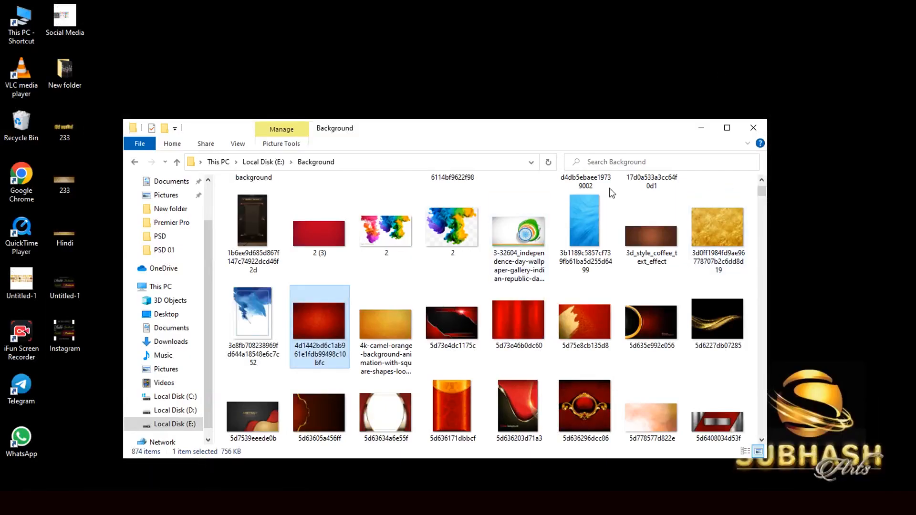
{"action": "double_click", "coordinate": [21, 22]}
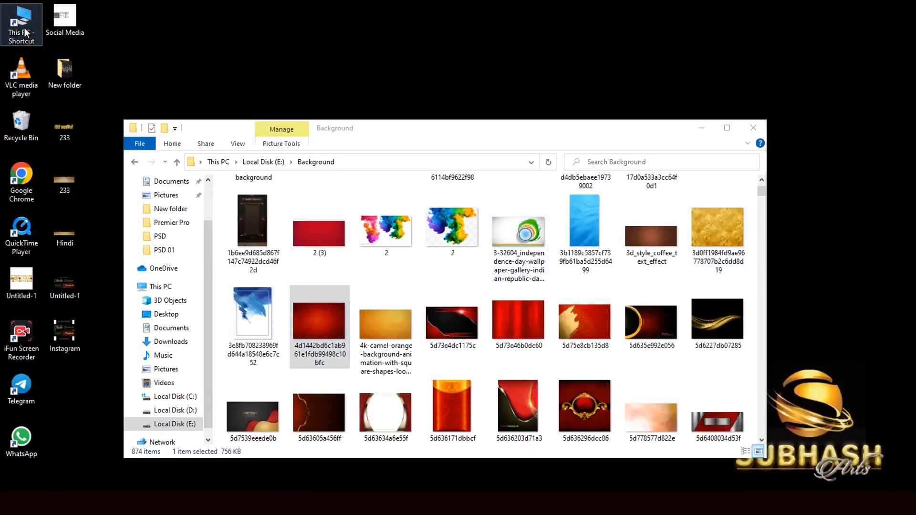
{"action": "double_click", "coordinate": [296, 257]}
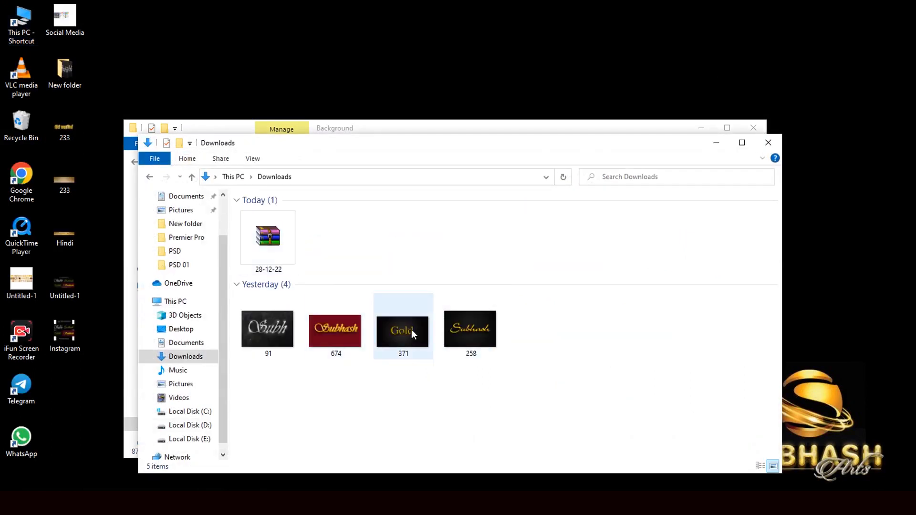
{"action": "left_click", "coordinate": [411, 334]}
{"action": "left_click_drag", "start_coordinate": [409, 332], "coordinate": [398, 317]}
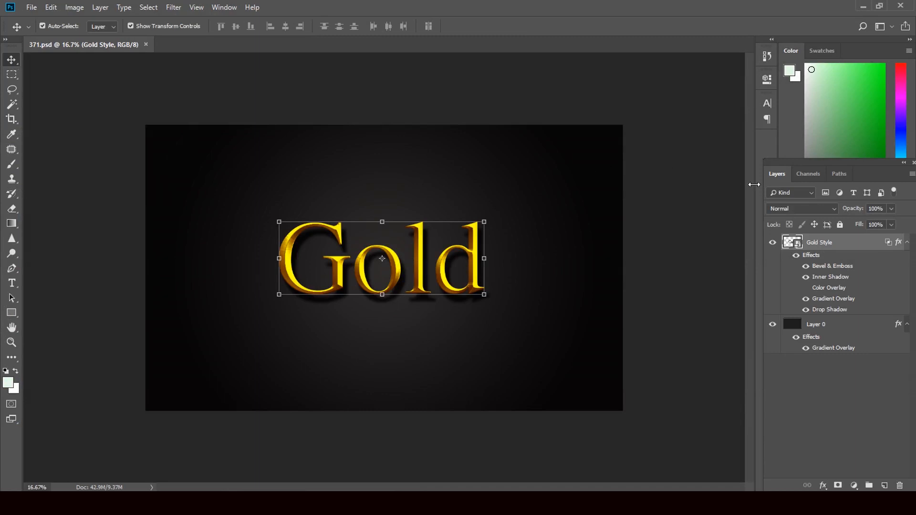
Step: Open the Gold Style2 smart object, replace its text with 'Gold', and commit the edit
{"action": "double_click", "coordinate": [798, 244]}
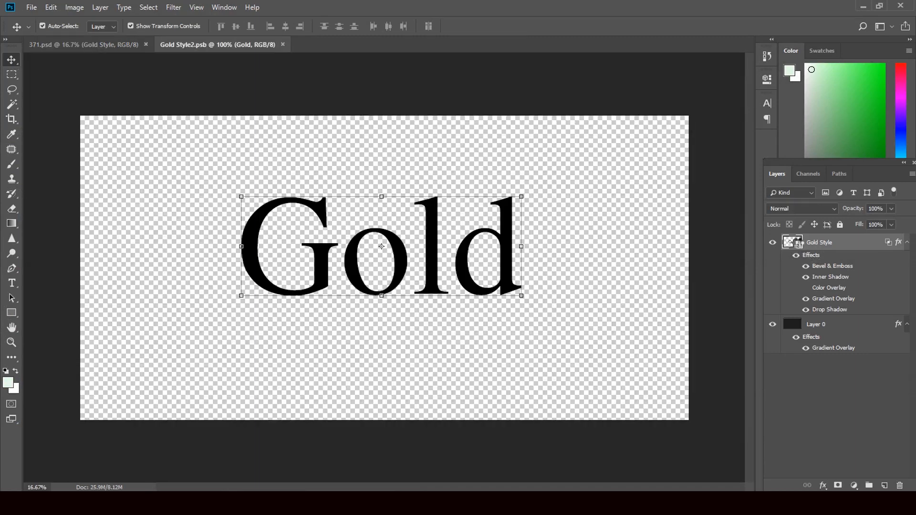
{"action": "double_click", "coordinate": [794, 243]}
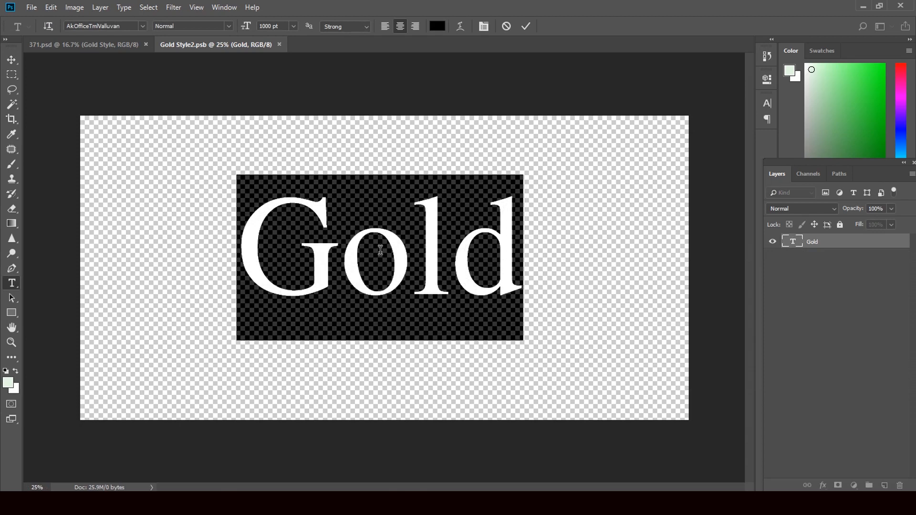
{"action": "type", "text": "Gold"}
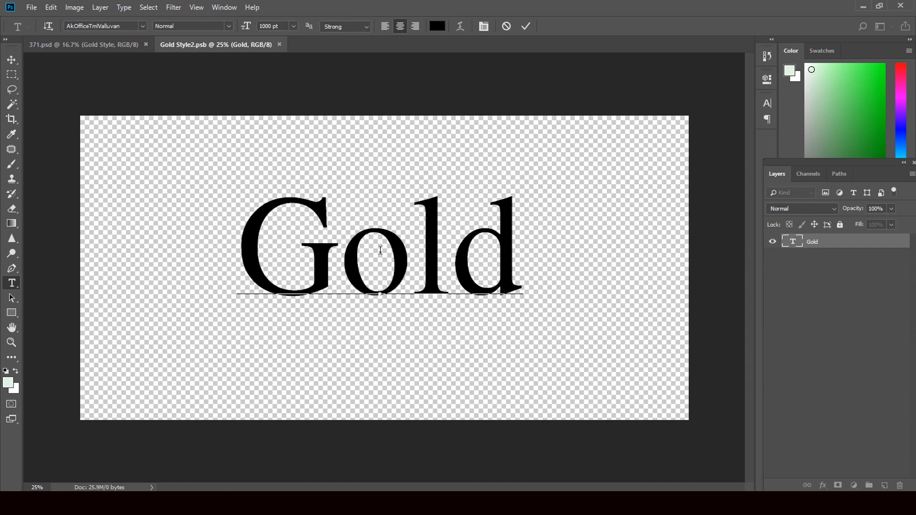
{"action": "left_click", "coordinate": [11, 60]}
{"action": "left_click", "coordinate": [9, 285]}
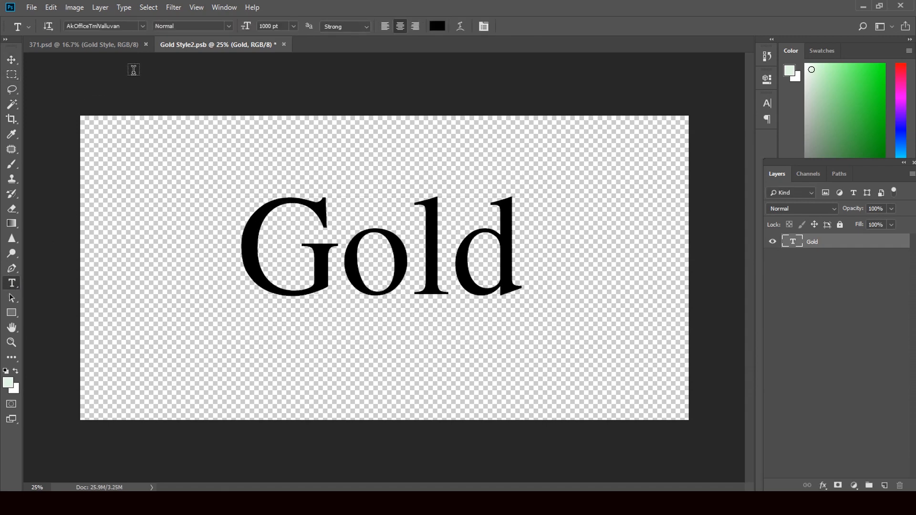
Step: Set the Gold text's font to the AKRUT I 017 script font
{"action": "left_click", "coordinate": [142, 27]}
{"action": "scroll", "coordinate": [174, 95], "scroll_direction": "up", "scroll_amount": 10}
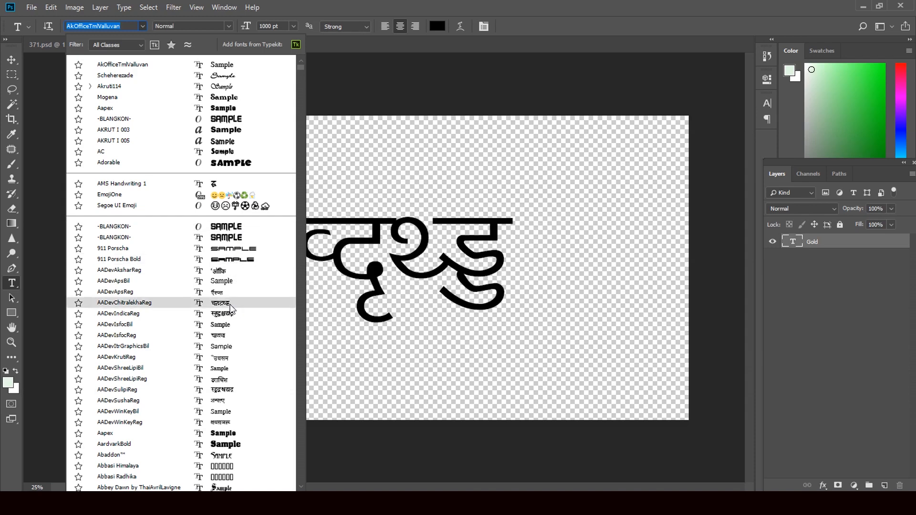
{"action": "scroll", "coordinate": [227, 315], "scroll_direction": "down", "scroll_amount": 2}
{"action": "scroll", "coordinate": [220, 389], "scroll_direction": "down", "scroll_amount": 3}
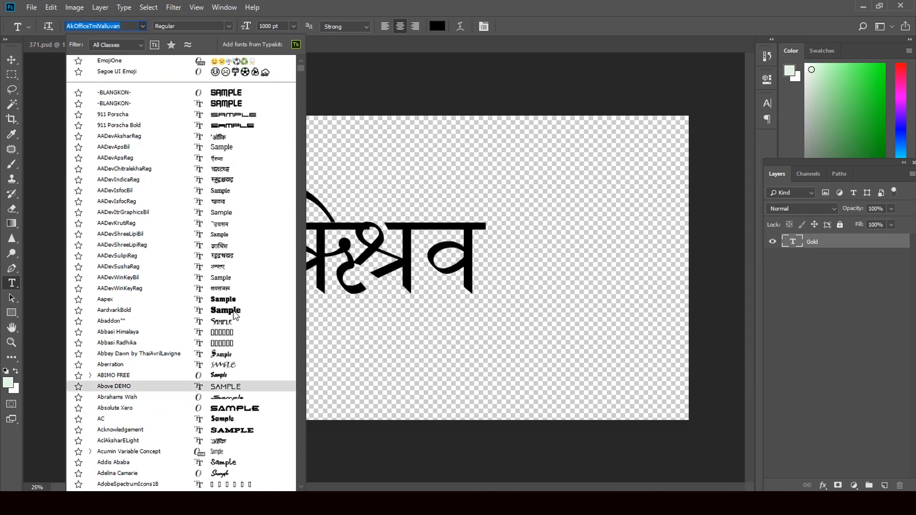
{"action": "scroll", "coordinate": [228, 394], "scroll_direction": "down", "scroll_amount": 3}
{"action": "scroll", "coordinate": [228, 394], "scroll_direction": "down", "scroll_amount": 4}
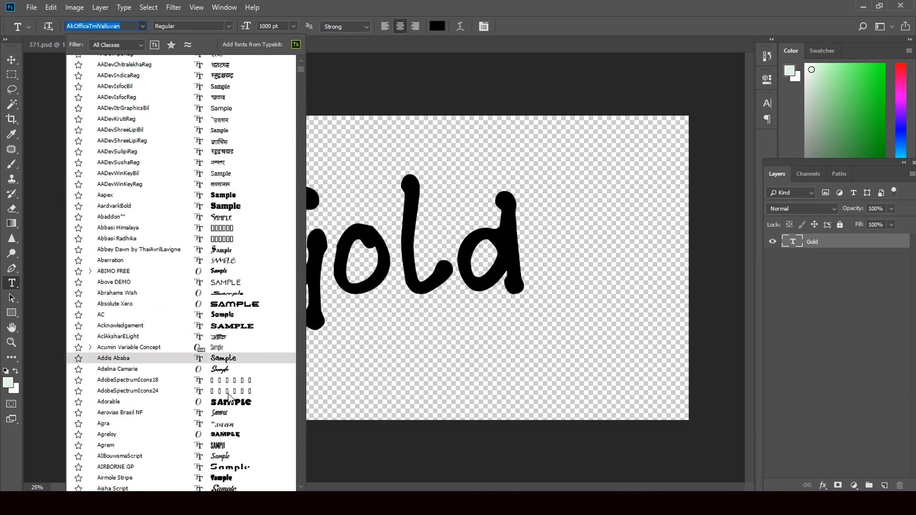
{"action": "scroll", "coordinate": [229, 401], "scroll_direction": "down", "scroll_amount": 1}
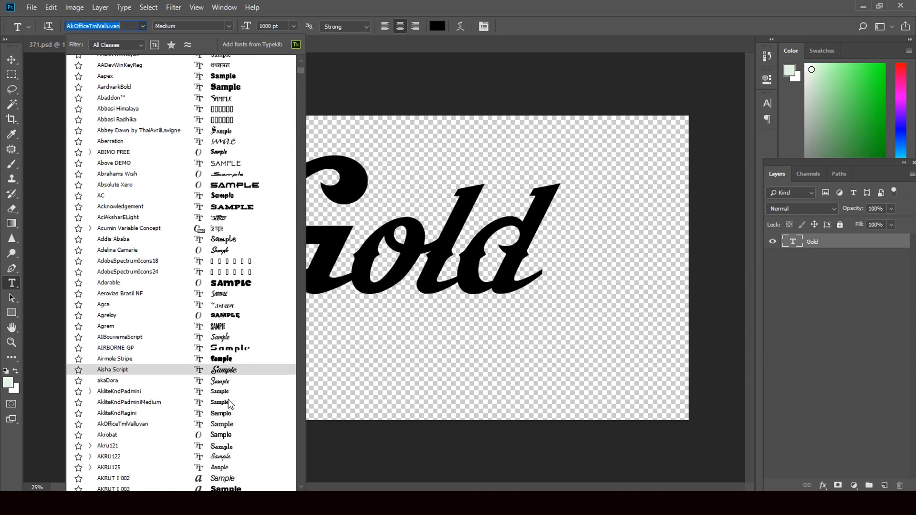
{"action": "scroll", "coordinate": [229, 425], "scroll_direction": "down", "scroll_amount": 2}
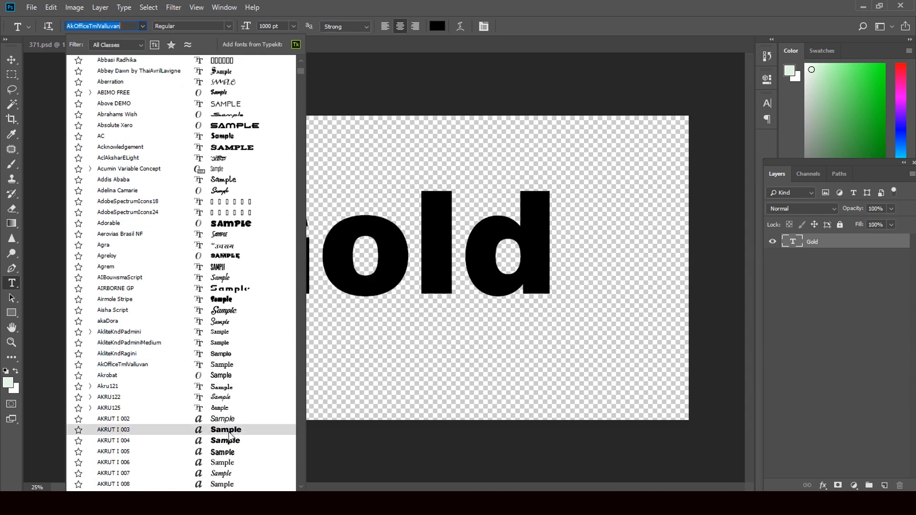
{"action": "scroll", "coordinate": [231, 442], "scroll_direction": "down", "scroll_amount": 3}
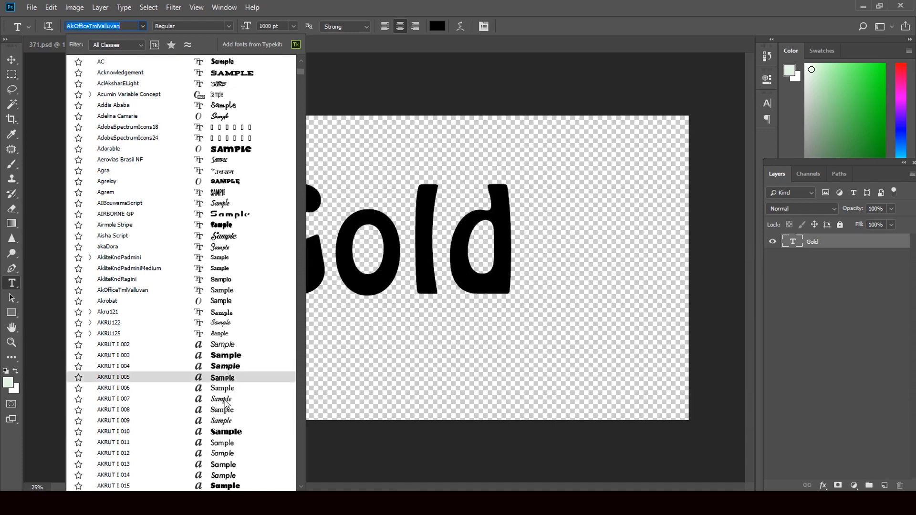
{"action": "scroll", "coordinate": [227, 432], "scroll_direction": "down", "scroll_amount": 1}
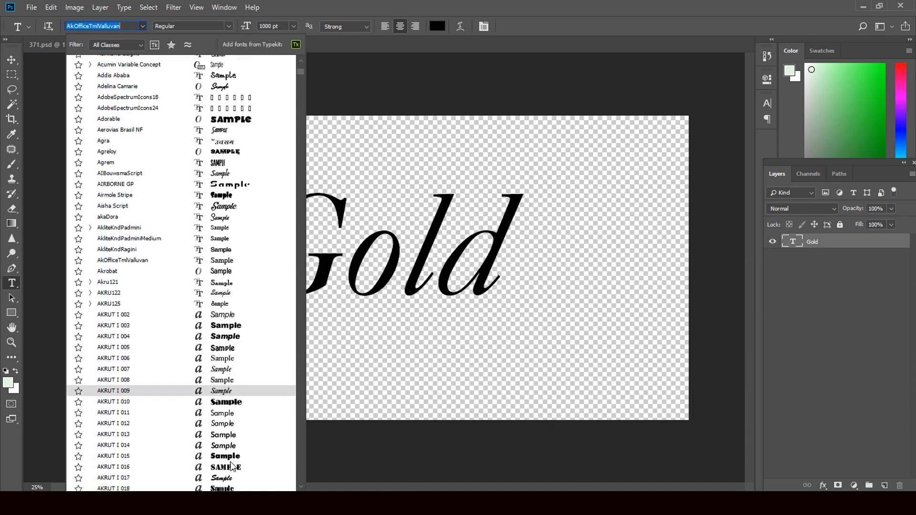
{"action": "scroll", "coordinate": [232, 470], "scroll_direction": "down", "scroll_amount": 1}
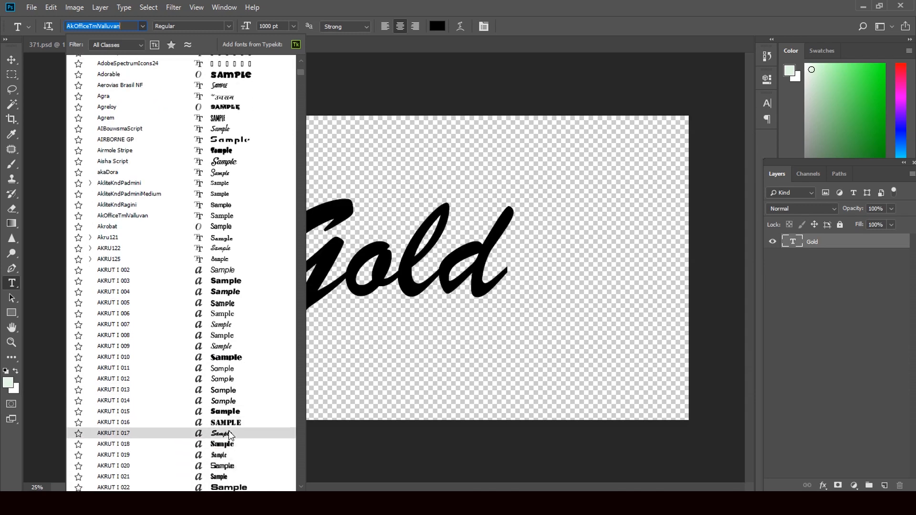
{"action": "left_click", "coordinate": [229, 434]}
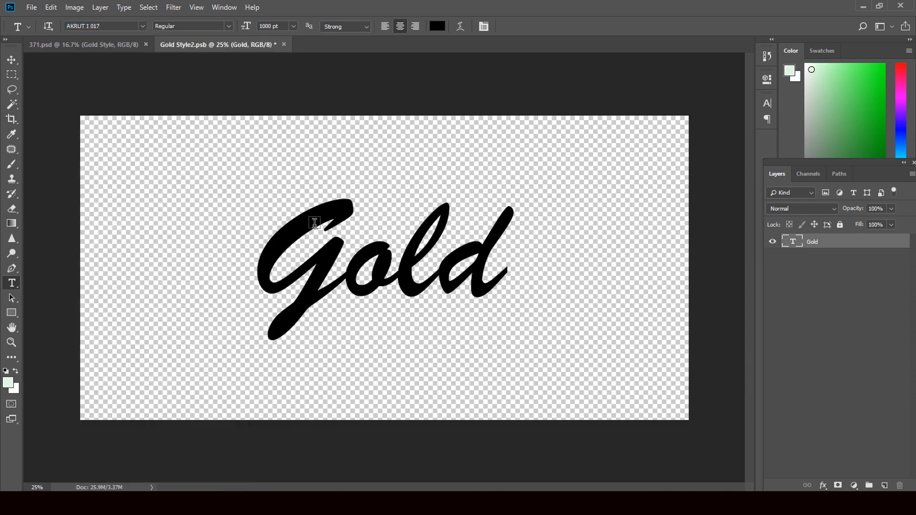
Step: Enlarge the Gold text with Free Transform, then save and close Gold Style2.psb
{"action": "key", "text": "ctrl+t"}
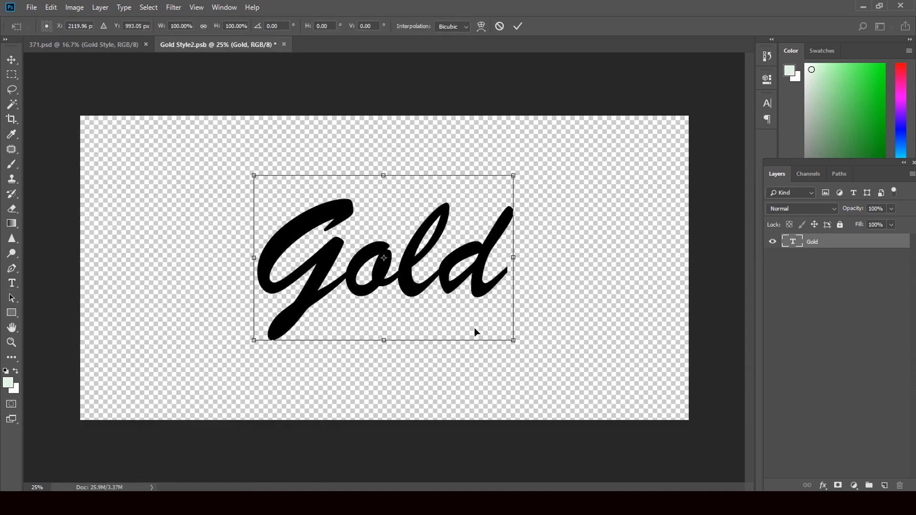
{"action": "left_click_drag", "start_coordinate": [514, 341], "coordinate": [572, 367]}
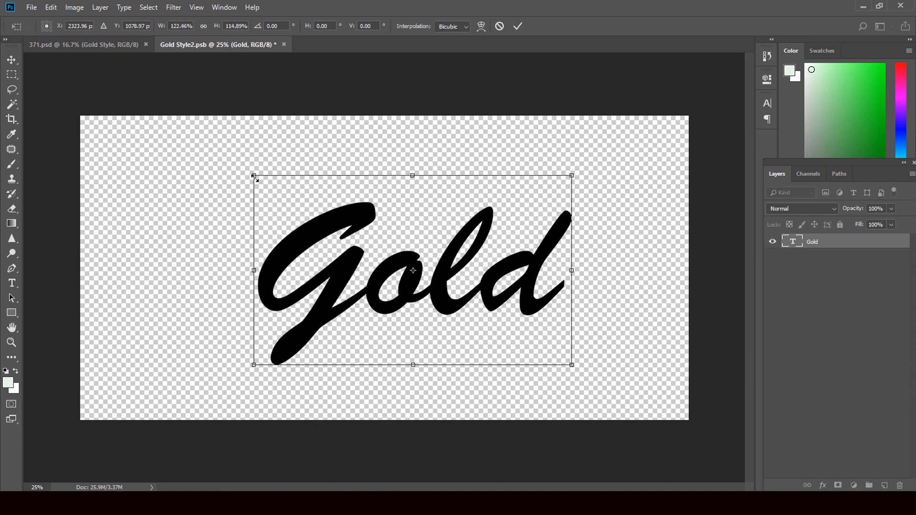
{"action": "left_click_drag", "start_coordinate": [254, 177], "coordinate": [222, 165]}
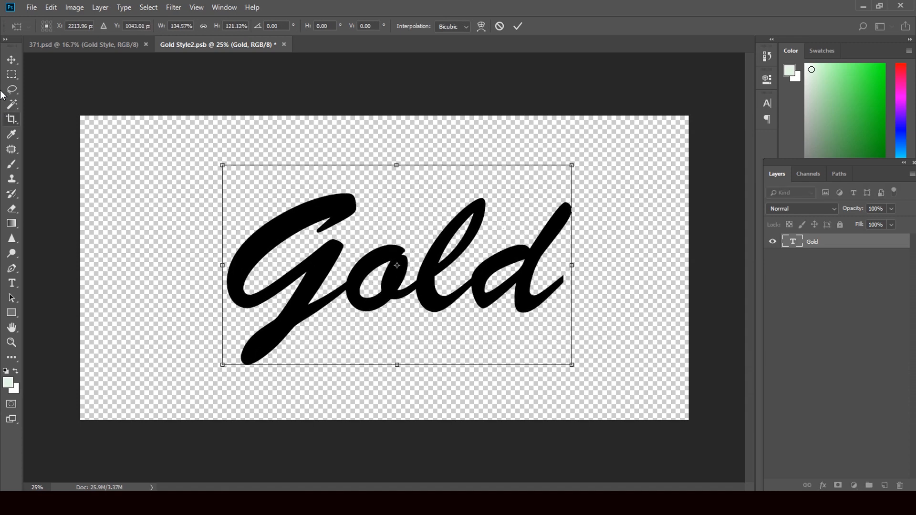
{"action": "left_click", "coordinate": [13, 63]}
{"action": "left_click", "coordinate": [406, 249]}
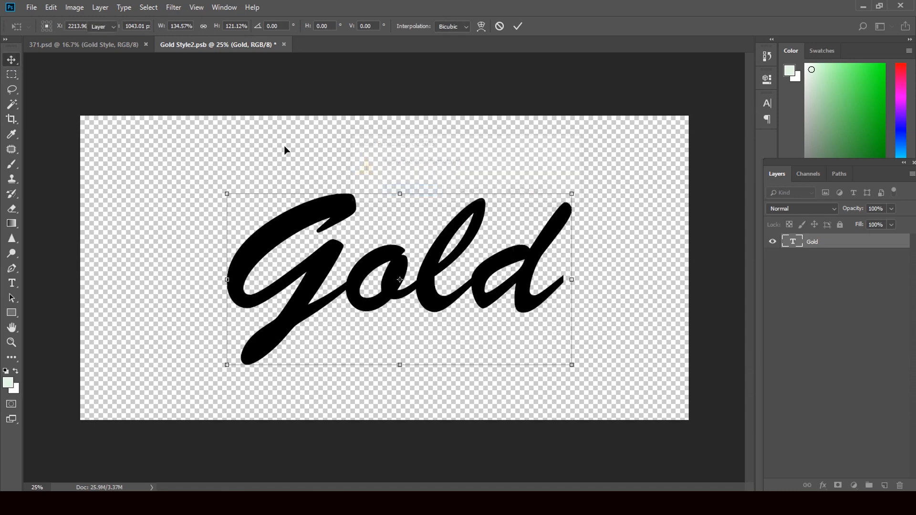
{"action": "left_click", "coordinate": [284, 45]}
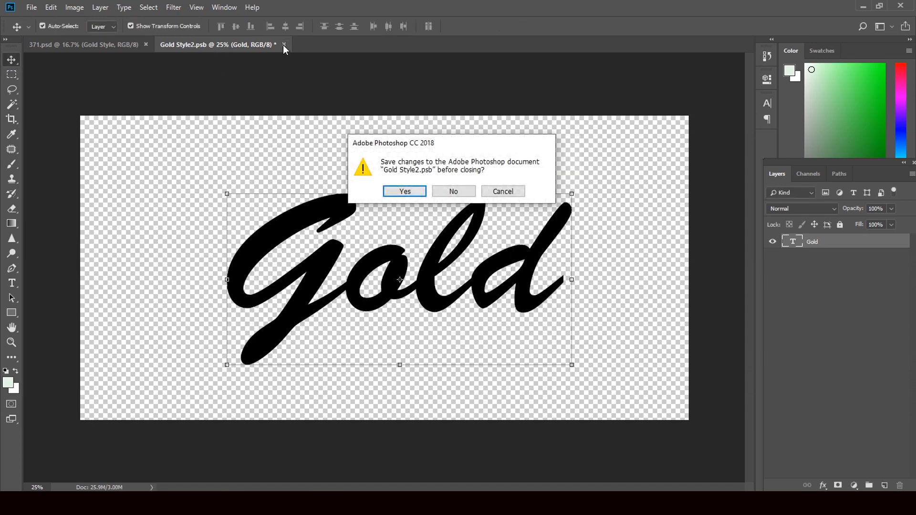
{"action": "left_click", "coordinate": [406, 192]}
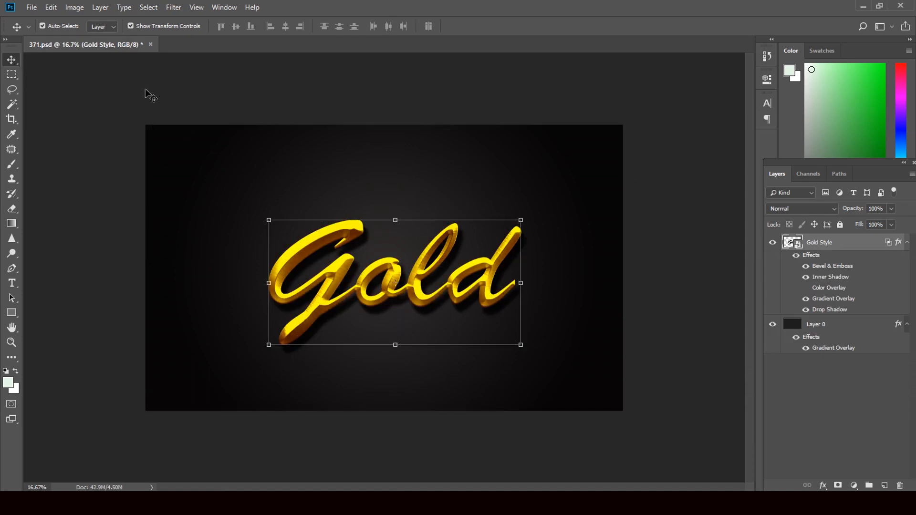
Step: Inspect Layer 0's Layer Style and cancel it unchanged, then minimize Photoshop
{"action": "left_click", "coordinate": [792, 327]}
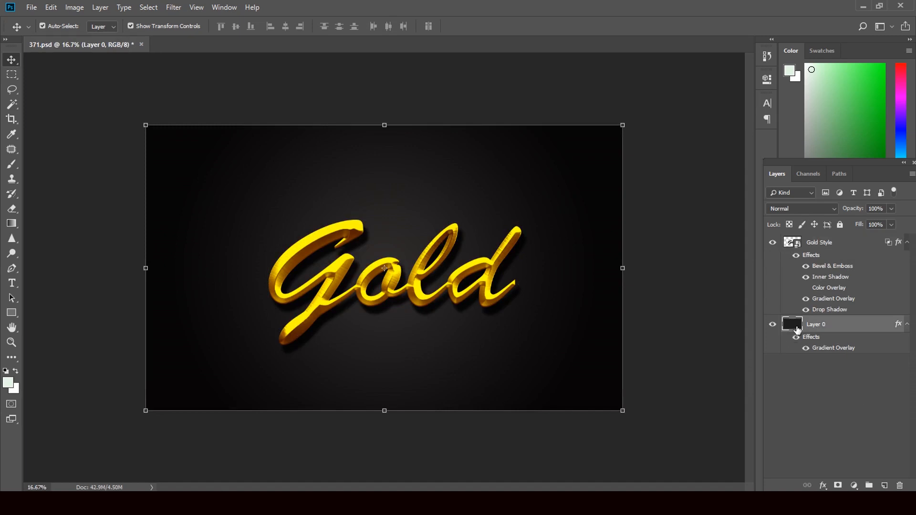
{"action": "double_click", "coordinate": [798, 330]}
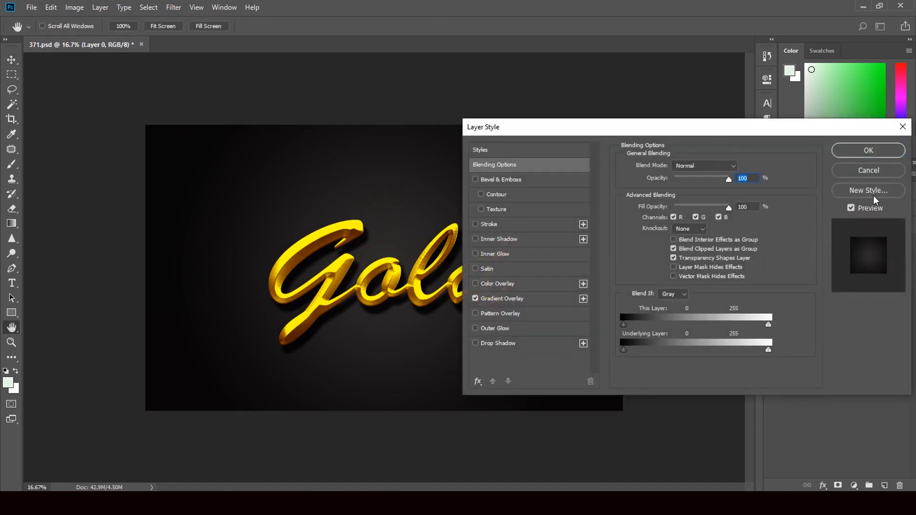
{"action": "left_click", "coordinate": [870, 171]}
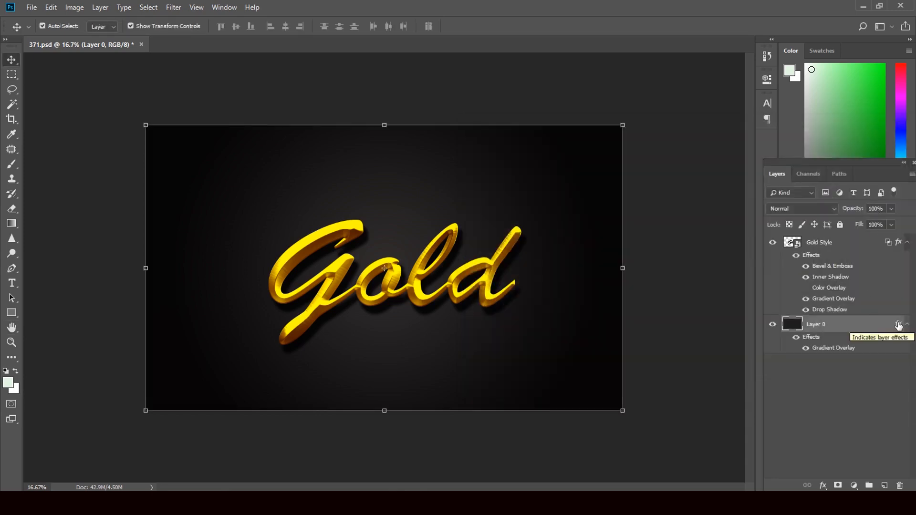
{"action": "left_click", "coordinate": [868, 5]}
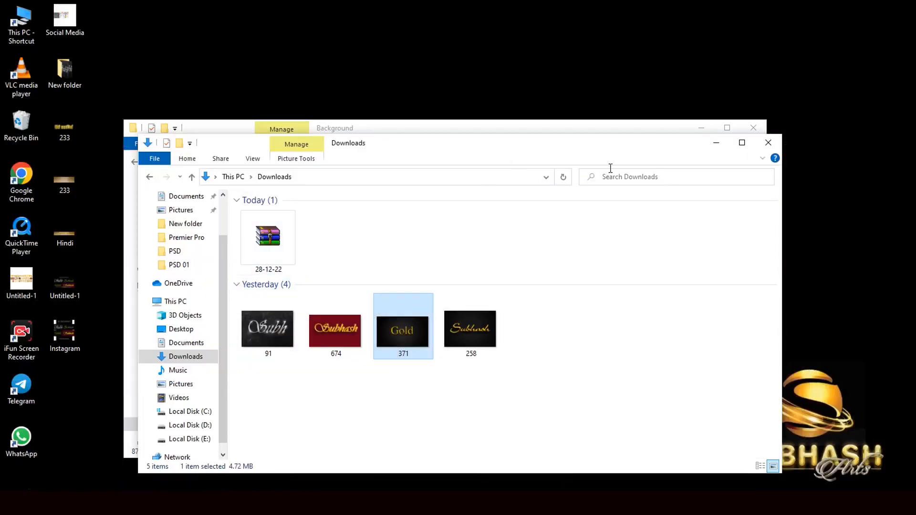
Step: In the Background folder window, scroll to golden sparkle image 16 and drag it into 371.psd
{"action": "left_click", "coordinate": [637, 130]}
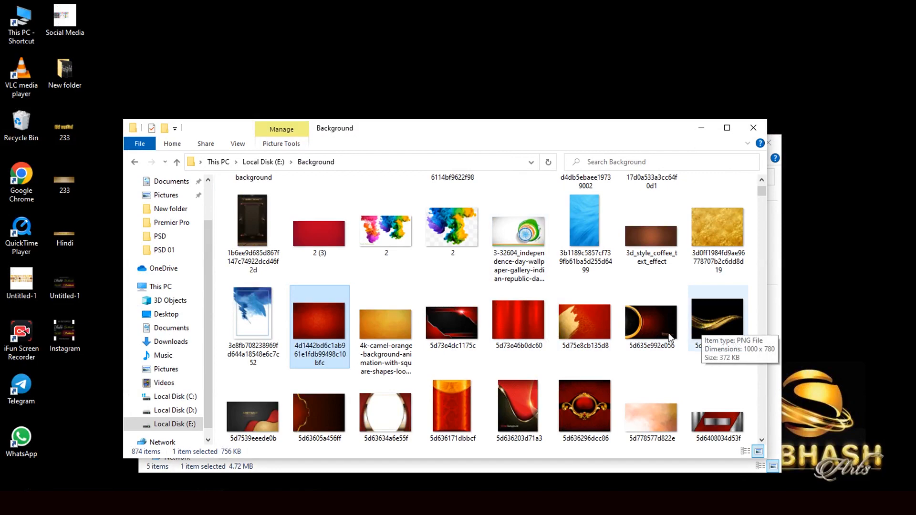
{"action": "scroll", "coordinate": [530, 340], "scroll_direction": "down", "scroll_amount": 3}
{"action": "scroll", "coordinate": [529, 340], "scroll_direction": "down", "scroll_amount": 3}
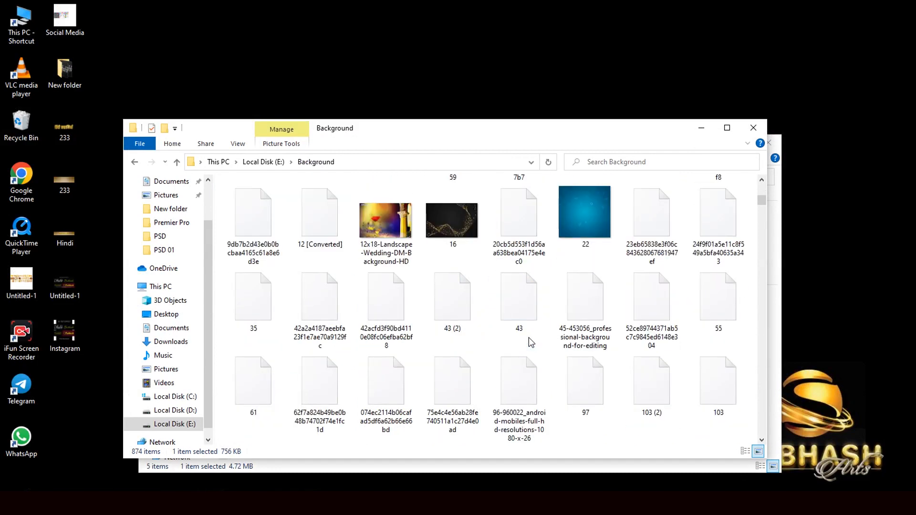
{"action": "left_click_drag", "start_coordinate": [454, 222], "coordinate": [385, 306]}
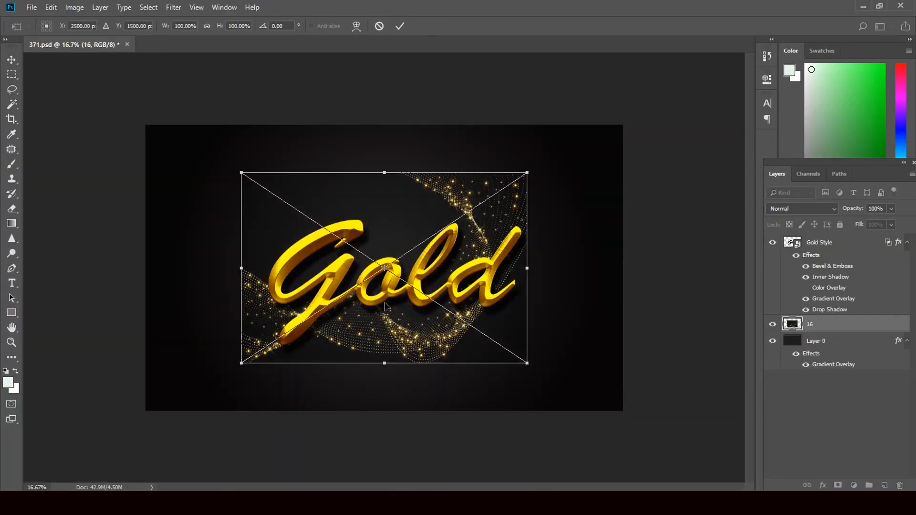
Step: Scale sparkle image 16 to about 208% by 183% past the canvas edges, place it, then minimize Photoshop
{"action": "left_click_drag", "start_coordinate": [528, 364], "coordinate": [654, 432]}
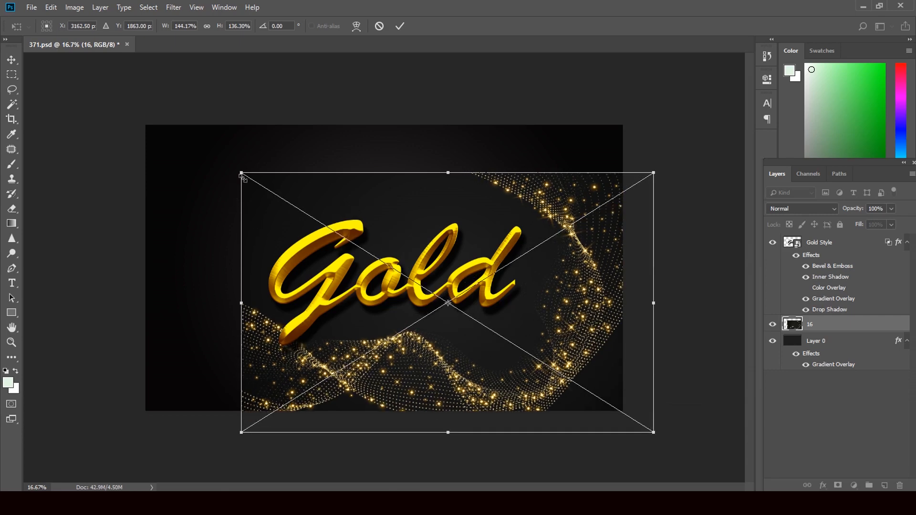
{"action": "left_click_drag", "start_coordinate": [242, 174], "coordinate": [118, 113]}
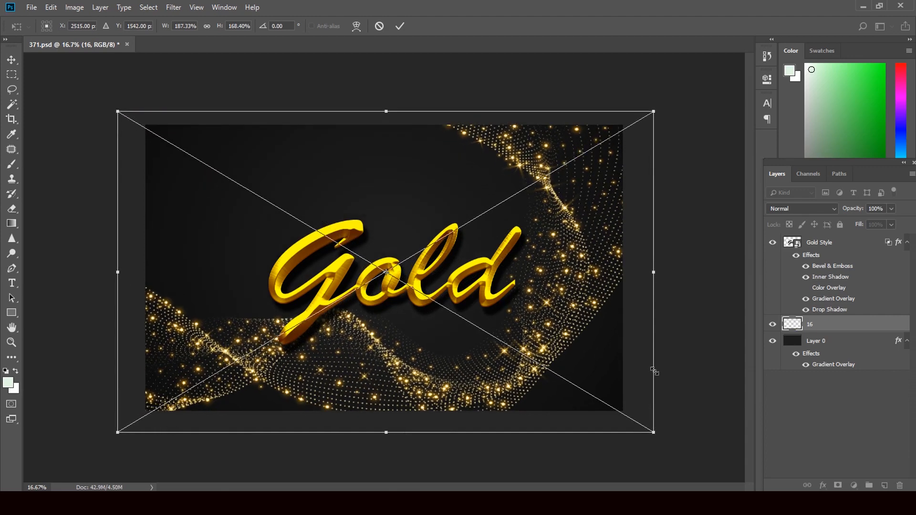
{"action": "left_click_drag", "start_coordinate": [654, 432], "coordinate": [715, 461]}
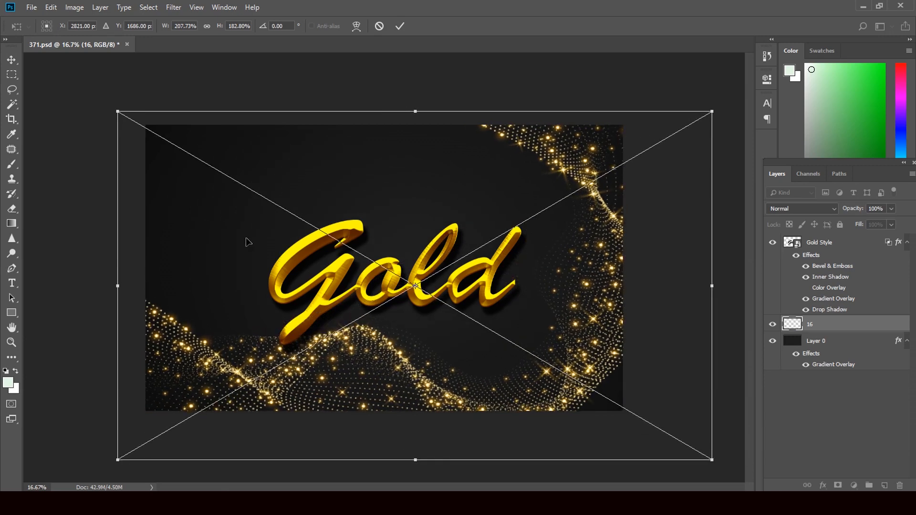
{"action": "left_click", "coordinate": [11, 60]}
{"action": "left_click", "coordinate": [409, 191]}
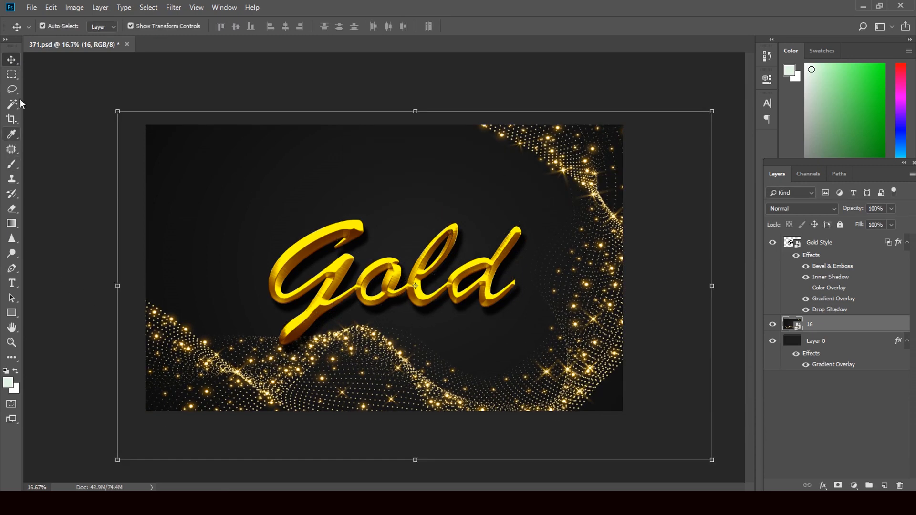
{"action": "left_click", "coordinate": [865, 7]}
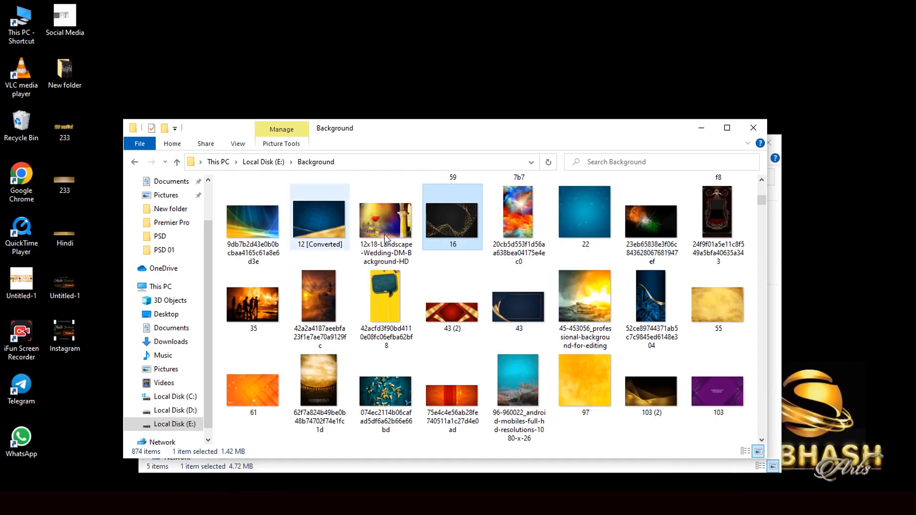
Step: Open D:\clip art, scroll down to 2331 [Converted], and drag it toward 371.psd
{"action": "left_click", "coordinate": [191, 412]}
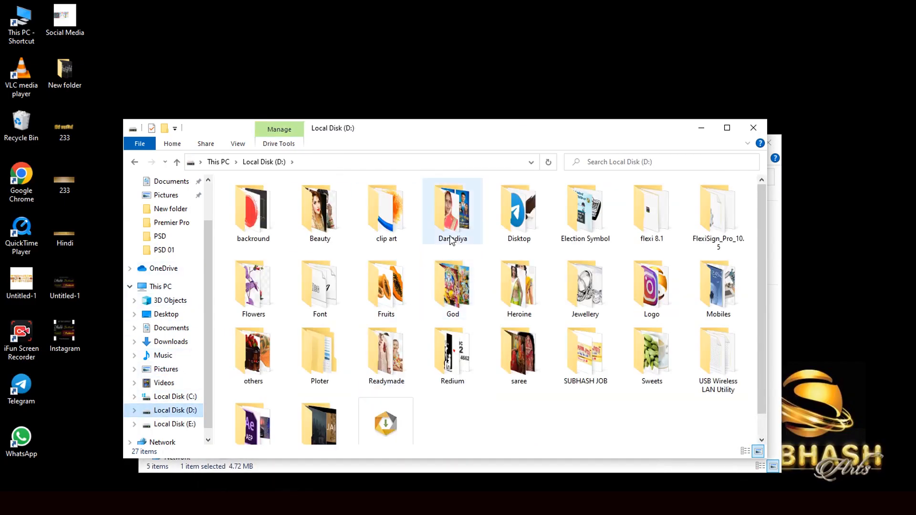
{"action": "double_click", "coordinate": [387, 225]}
{"action": "scroll", "coordinate": [553, 293], "scroll_direction": "down", "scroll_amount": 3}
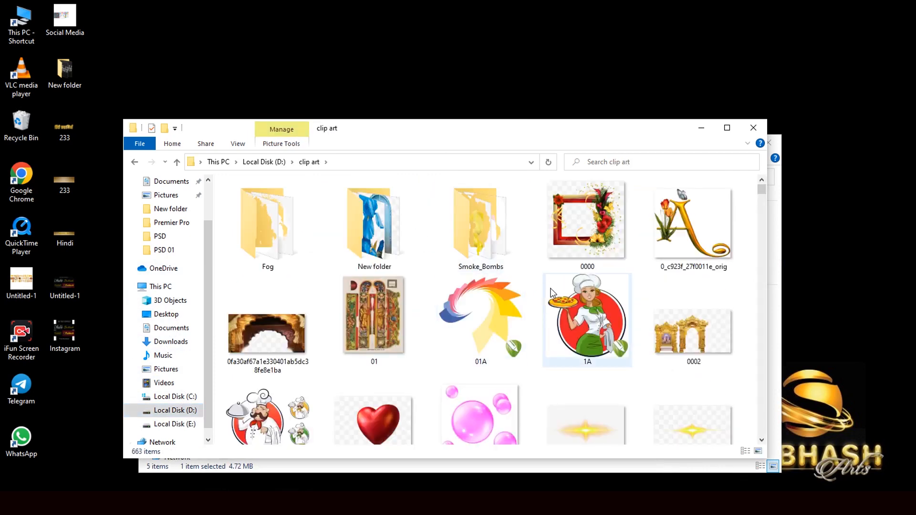
{"action": "scroll", "coordinate": [553, 293], "scroll_direction": "down", "scroll_amount": 10}
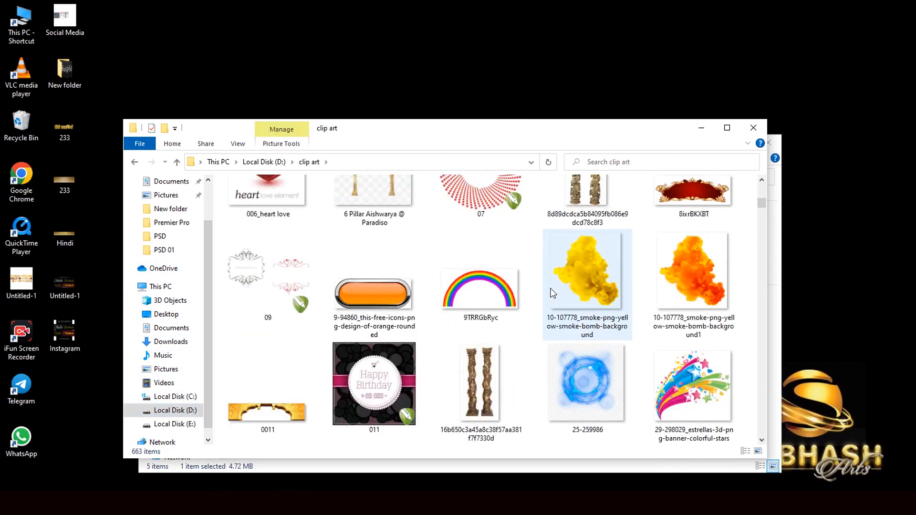
{"action": "scroll", "coordinate": [553, 293], "scroll_direction": "down", "scroll_amount": 8}
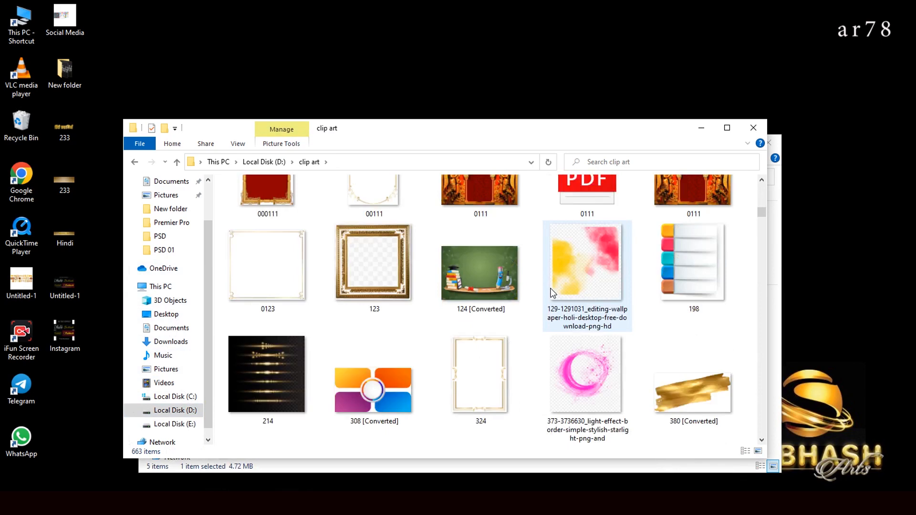
{"action": "scroll", "coordinate": [552, 293], "scroll_direction": "down", "scroll_amount": 6}
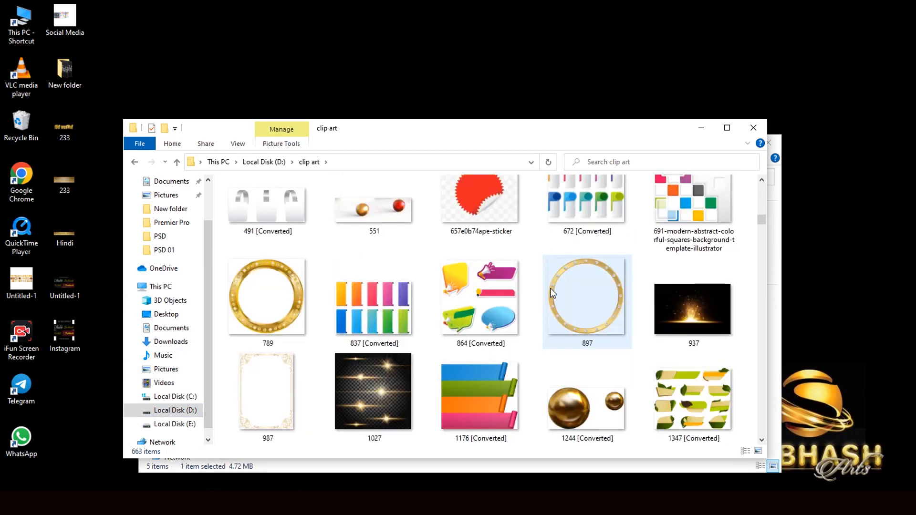
{"action": "scroll", "coordinate": [552, 293], "scroll_direction": "down", "scroll_amount": 4}
{"action": "scroll", "coordinate": [553, 293], "scroll_direction": "down", "scroll_amount": 2}
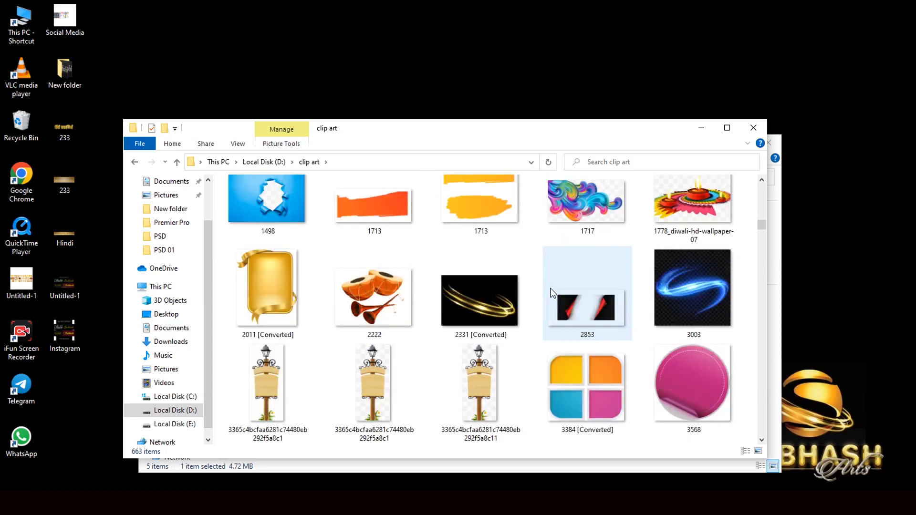
{"action": "left_click_drag", "start_coordinate": [466, 314], "coordinate": [414, 279]}
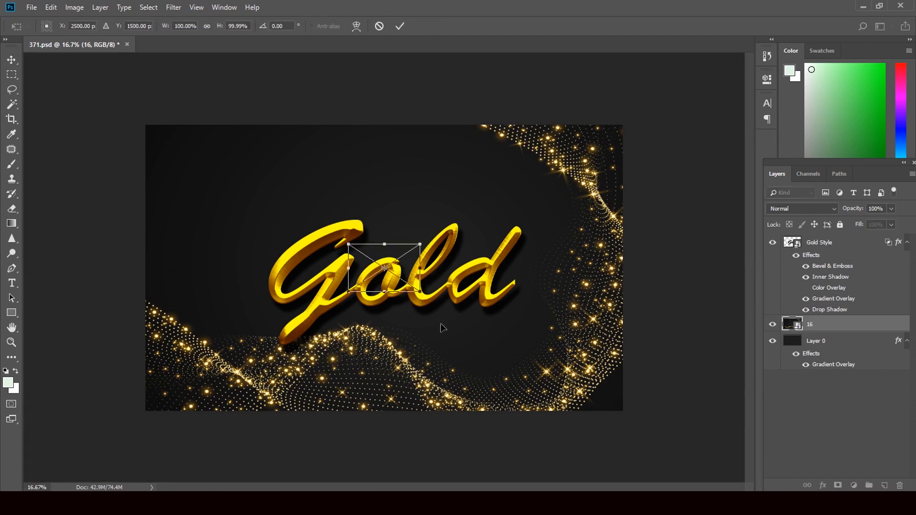
Step: Scale the placed 2331 swirl to about 447% by 454% over the Gold lettering and commit it
{"action": "left_click_drag", "start_coordinate": [420, 291], "coordinate": [551, 383]}
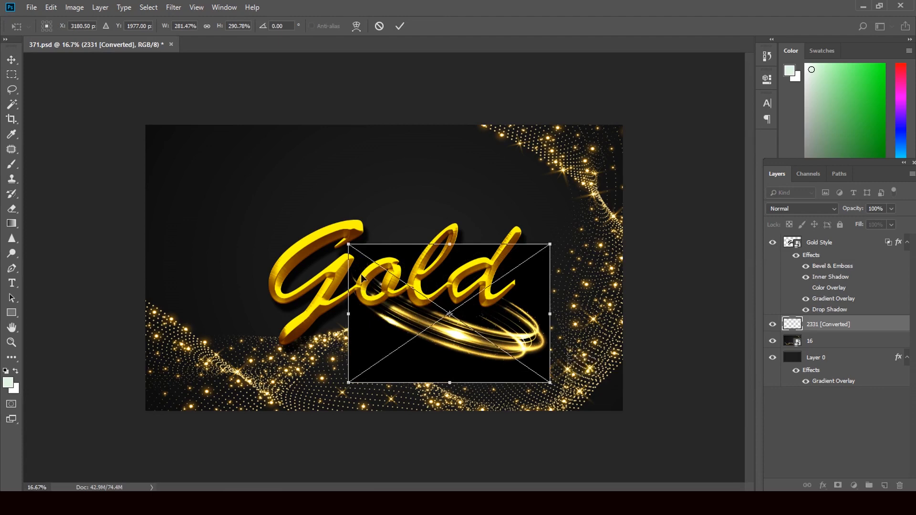
{"action": "left_click_drag", "start_coordinate": [349, 246], "coordinate": [220, 167]}
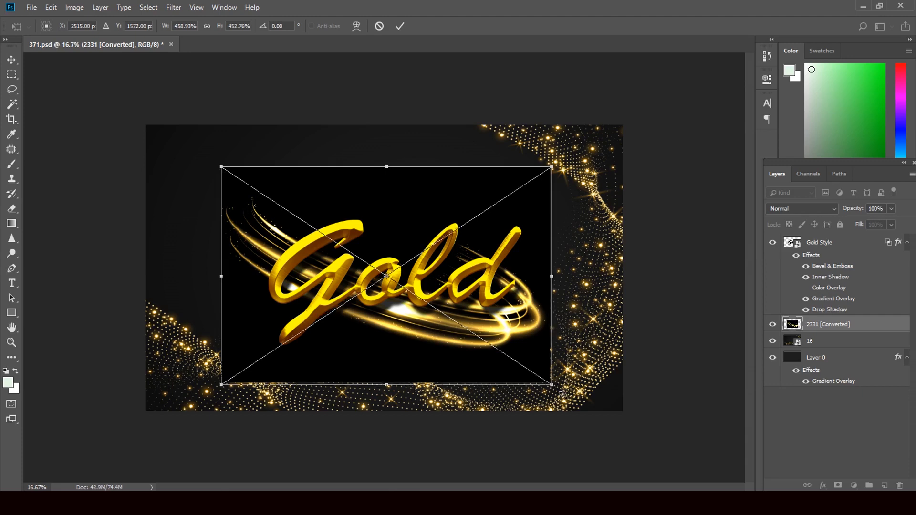
{"action": "mouse_move", "coordinate": [550, 383]}
{"action": "left_mouse_down"}
{"action": "mouse_move", "coordinate": [565, 397]}
{"action": "mouse_move", "coordinate": [558, 394]}
{"action": "left_mouse_up"}
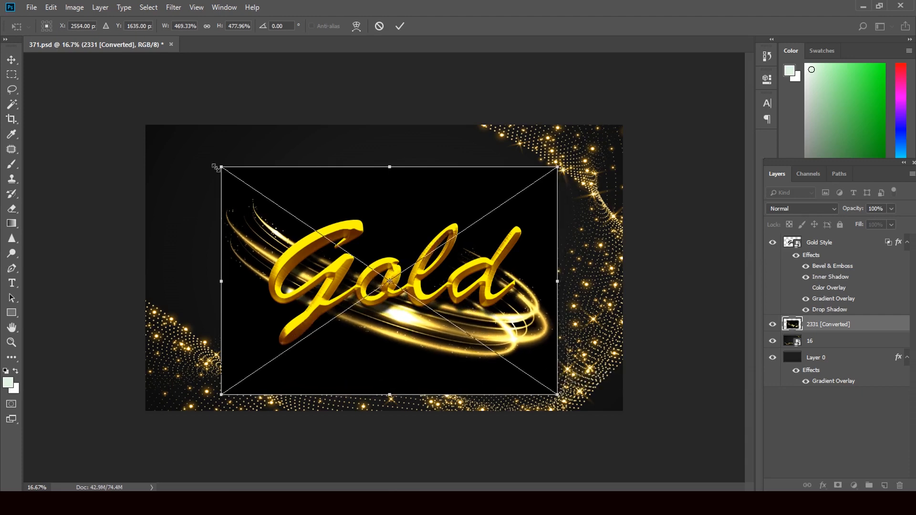
{"action": "left_click_drag", "start_coordinate": [222, 168], "coordinate": [237, 179]}
{"action": "left_click_drag", "start_coordinate": [383, 372], "coordinate": [378, 374]}
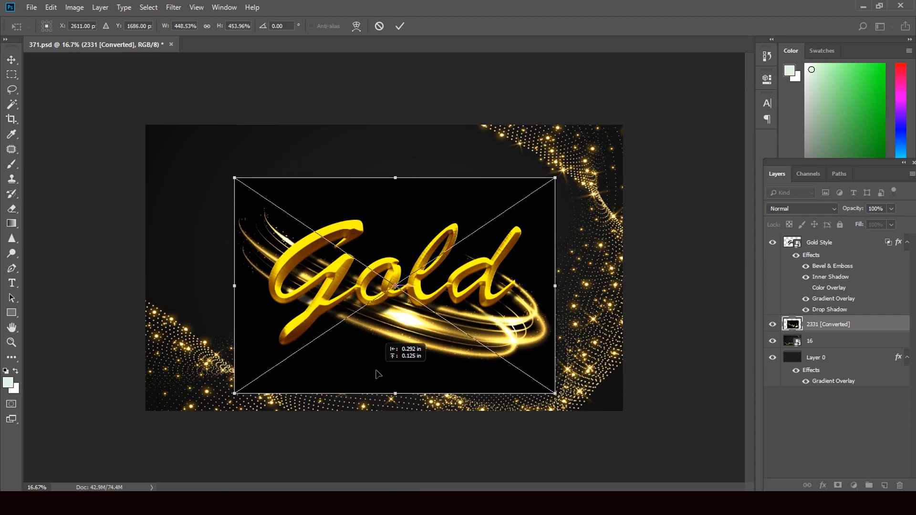
{"action": "left_click", "coordinate": [12, 60]}
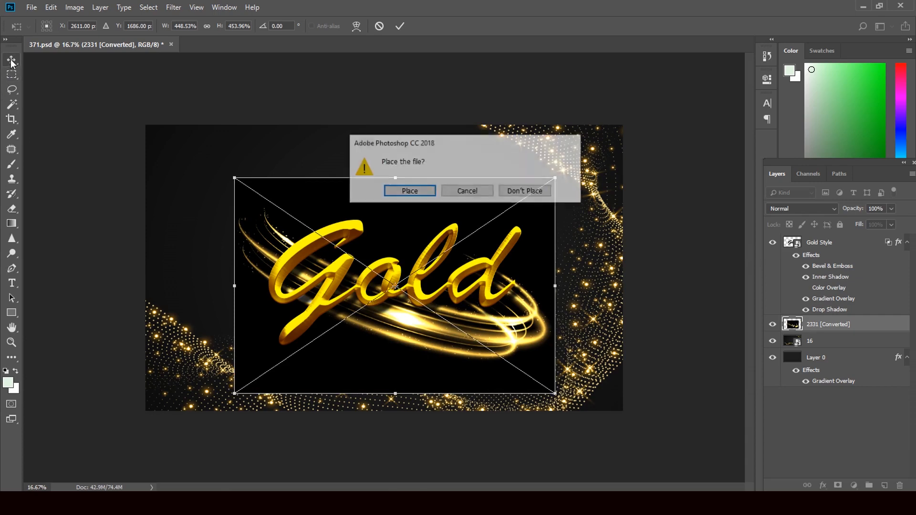
{"action": "left_click", "coordinate": [409, 191]}
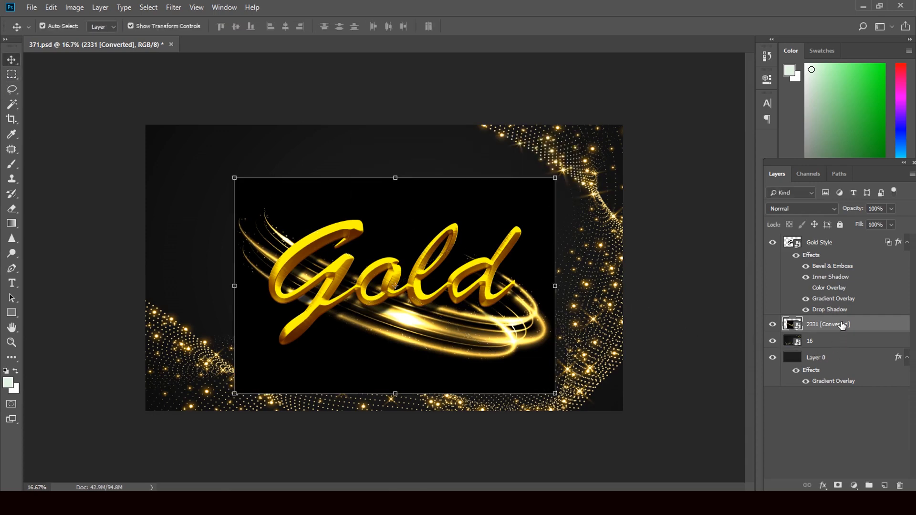
Step: Move the 2331 [Converted] layer to the top of the stack, above Gold Style
{"action": "left_click_drag", "start_coordinate": [845, 324], "coordinate": [826, 233]}
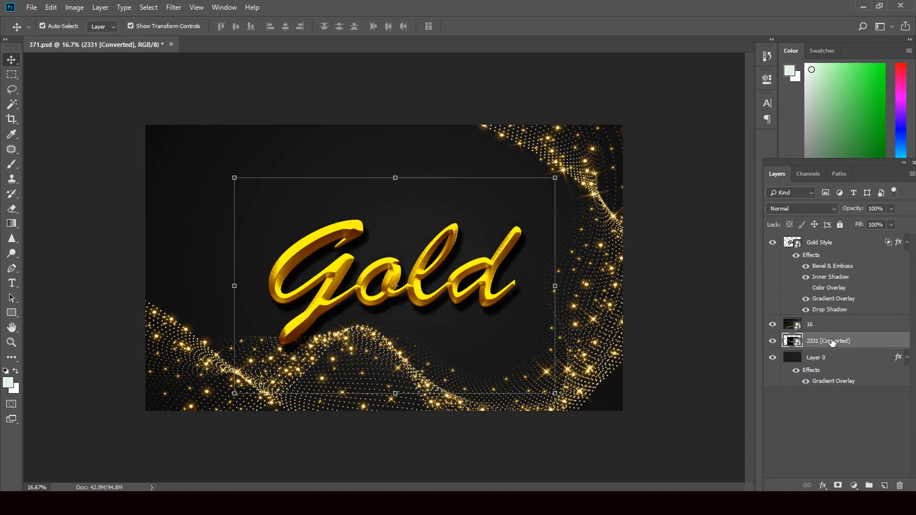
{"action": "left_click_drag", "start_coordinate": [832, 344], "coordinate": [812, 238]}
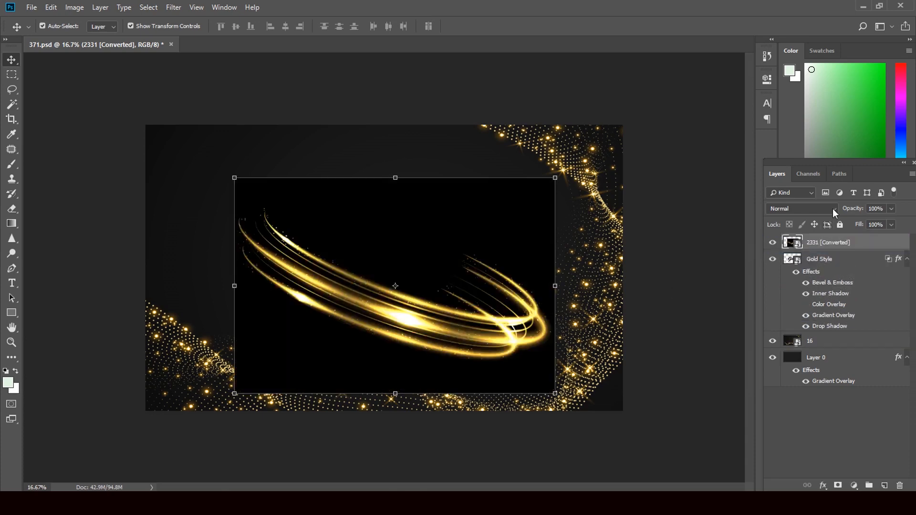
{"action": "left_click", "coordinate": [811, 191]}
{"action": "left_click", "coordinate": [813, 193]}
Step: Set the 2331 layer to Screen and reshape it to about 507% by 280% around Gold
{"action": "left_click", "coordinate": [832, 208]}
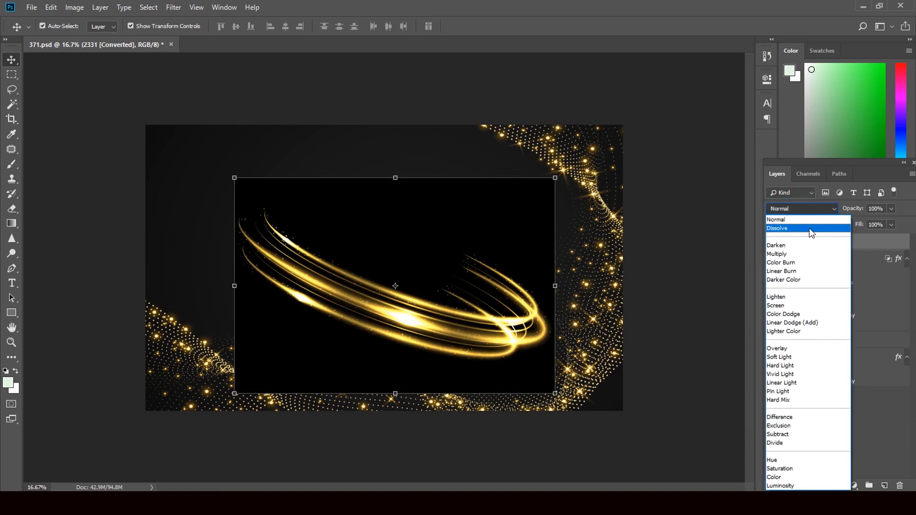
{"action": "left_click", "coordinate": [795, 304]}
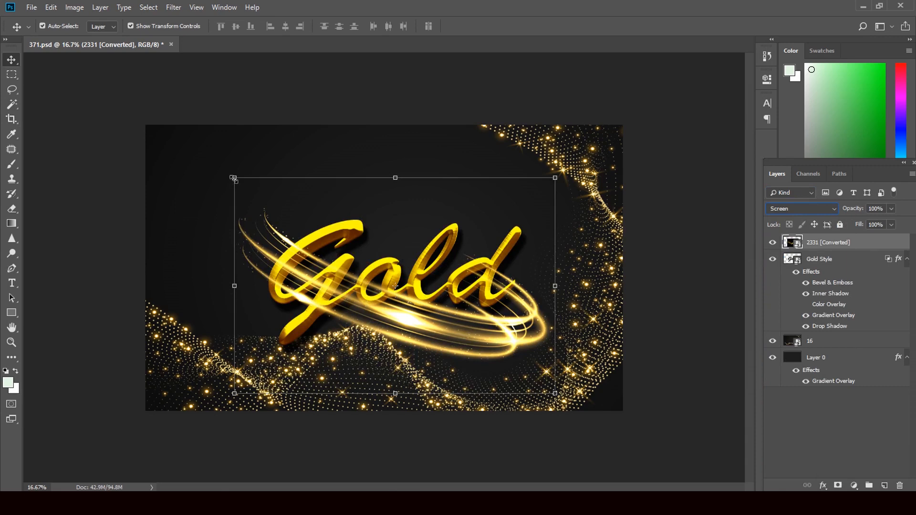
{"action": "left_click_drag", "start_coordinate": [234, 178], "coordinate": [244, 183]}
{"action": "left_click_drag", "start_coordinate": [379, 356], "coordinate": [368, 363]}
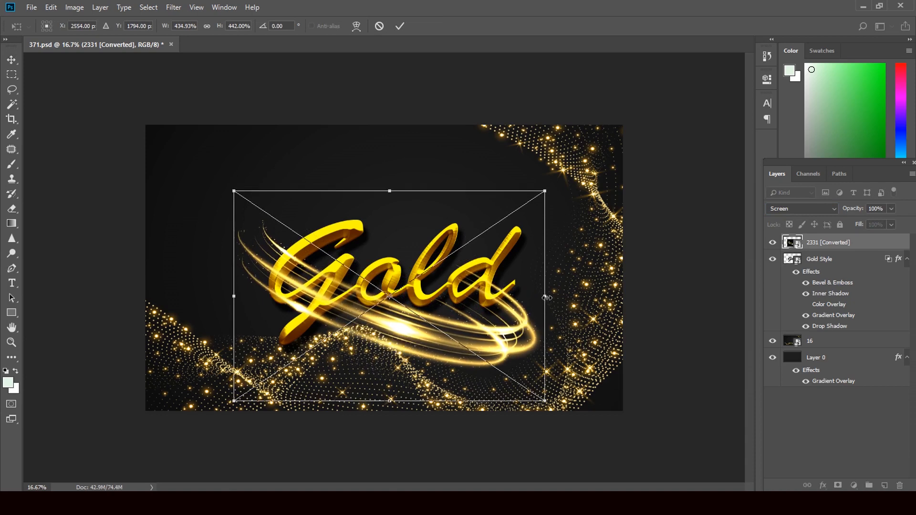
{"action": "left_click_drag", "start_coordinate": [546, 297], "coordinate": [612, 297]}
{"action": "left_click_drag", "start_coordinate": [474, 373], "coordinate": [448, 369]}
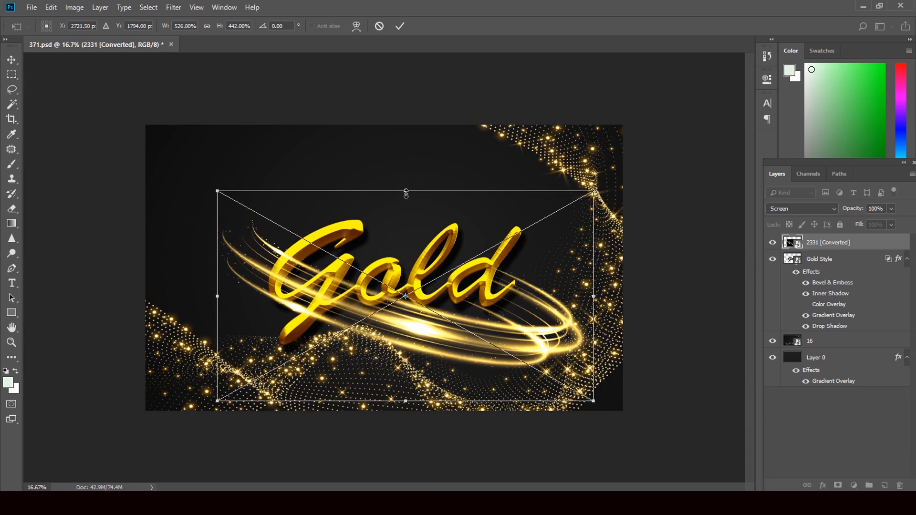
{"action": "left_click_drag", "start_coordinate": [406, 194], "coordinate": [413, 270]}
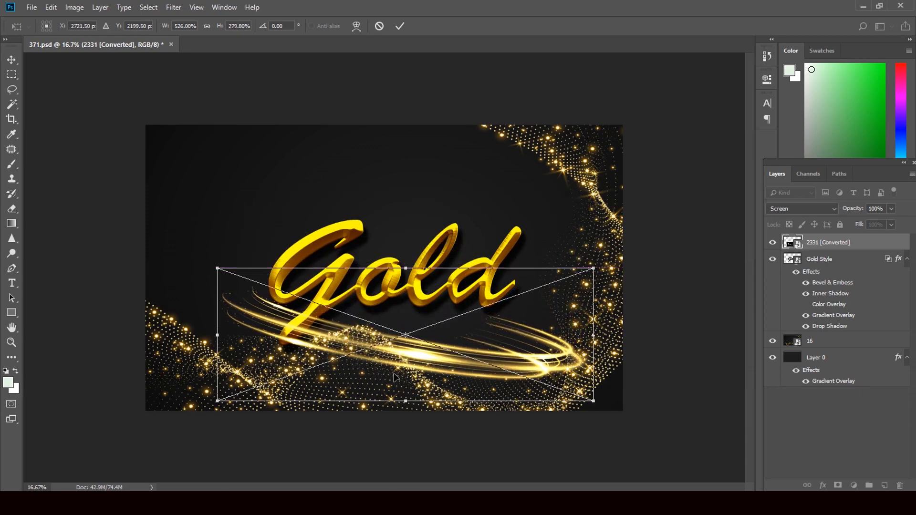
{"action": "left_click_drag", "start_coordinate": [395, 378], "coordinate": [389, 339]}
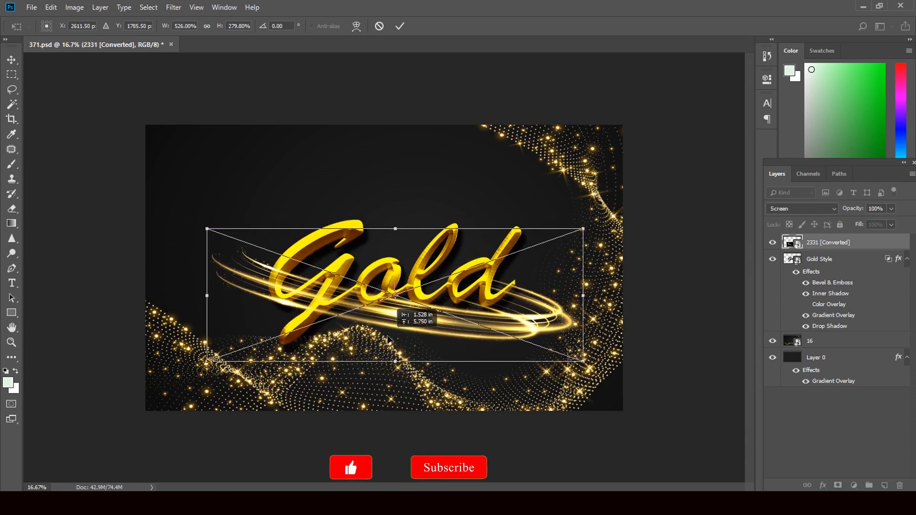
{"action": "left_click_drag", "start_coordinate": [206, 299], "coordinate": [220, 300]}
{"action": "left_click_drag", "start_coordinate": [394, 347], "coordinate": [394, 351]}
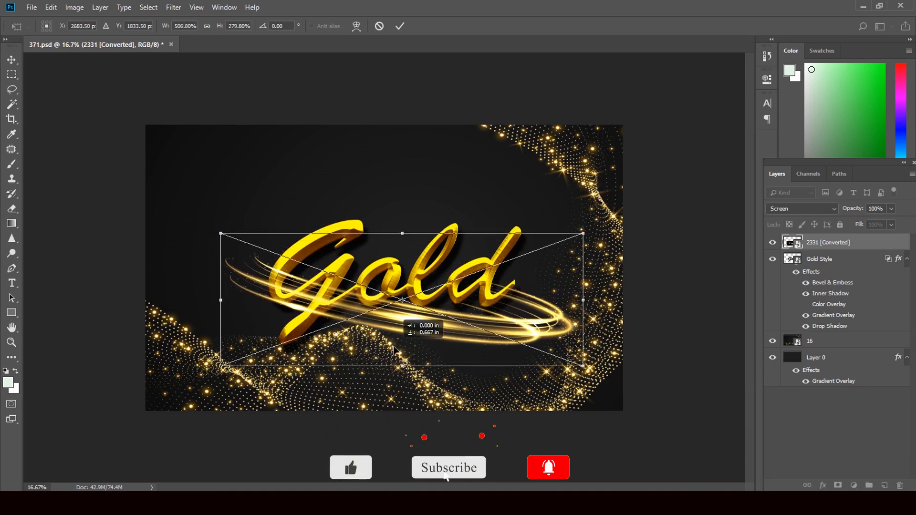
{"action": "left_click", "coordinate": [12, 59]}
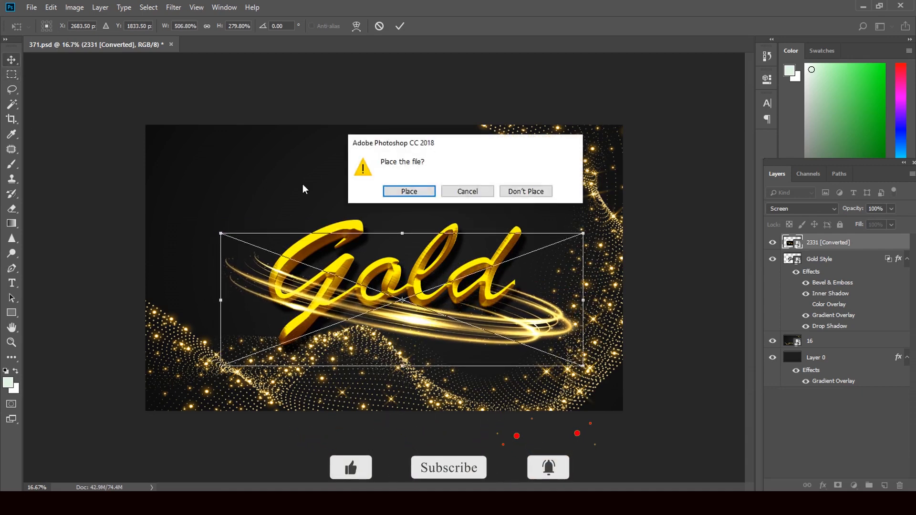
{"action": "left_click", "coordinate": [409, 191]}
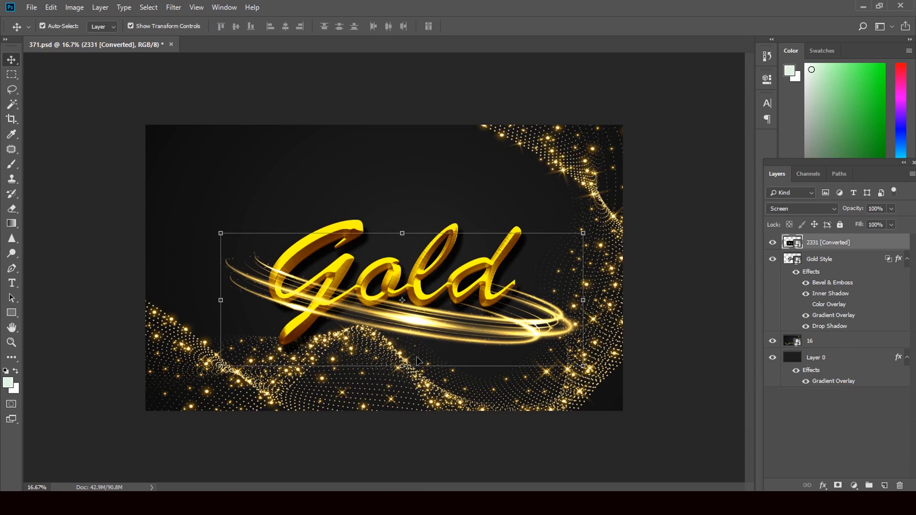
Step: Rasterize the swirl layer and erase part of it with an enlarged Eraser brush
{"action": "key", "text": "e"}
{"action": "left_click", "coordinate": [498, 293]}
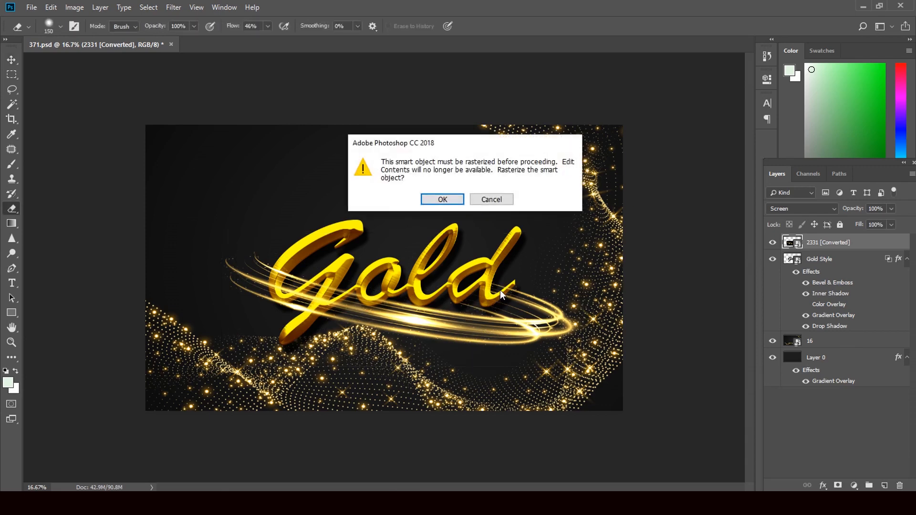
{"action": "left_click", "coordinate": [443, 200]}
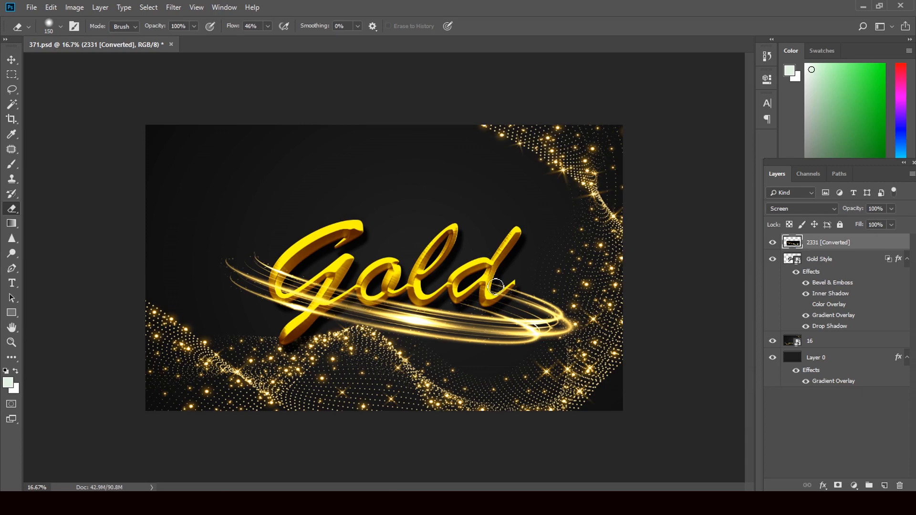
{"action": "key", "text": "bracketright"}
{"action": "key", "text": "bracketright"}
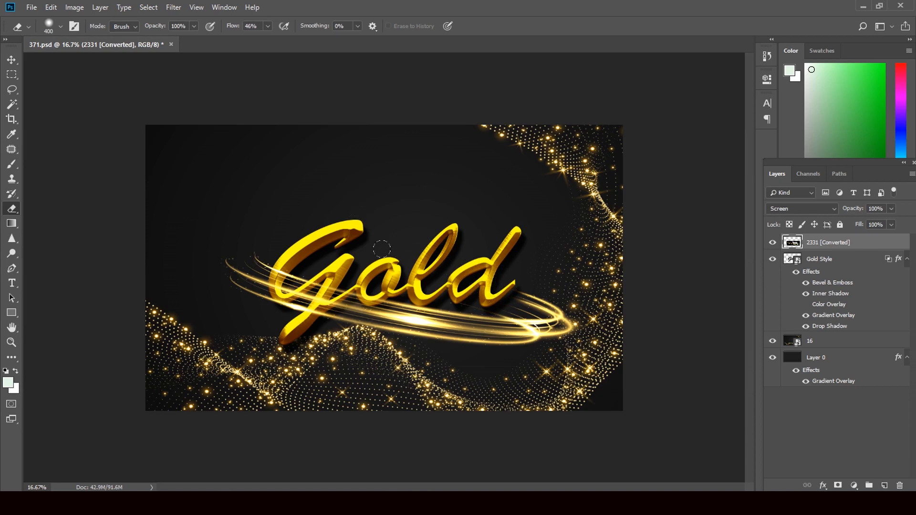
Step: Close 371.psd without saving changes
{"action": "left_click", "coordinate": [11, 60]}
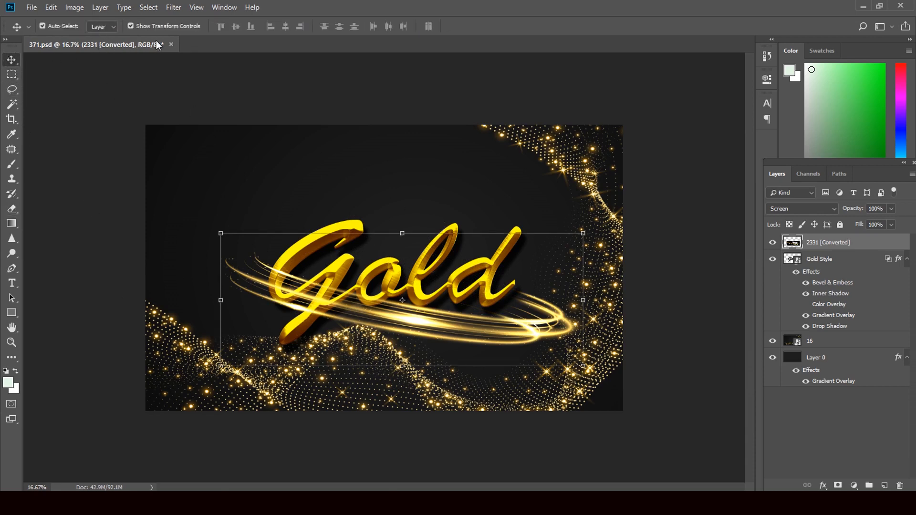
{"action": "left_click", "coordinate": [171, 44]}
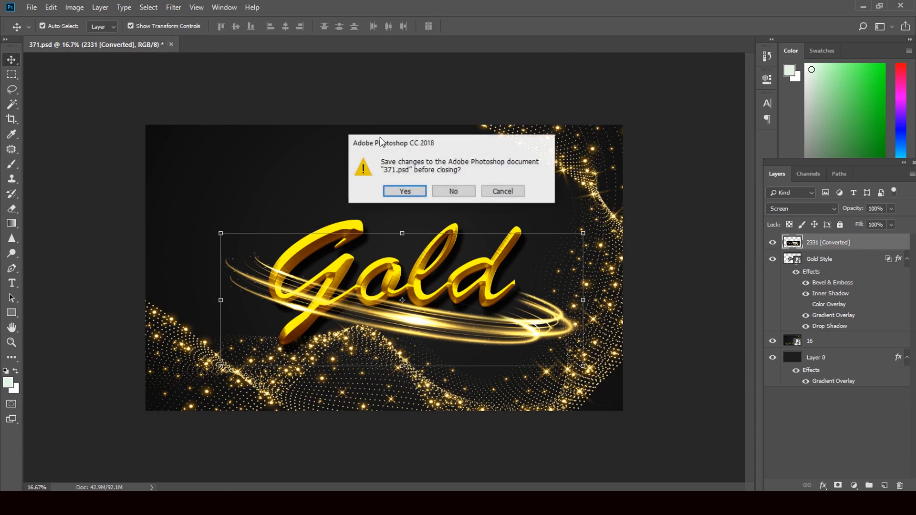
{"action": "left_click", "coordinate": [448, 194]}
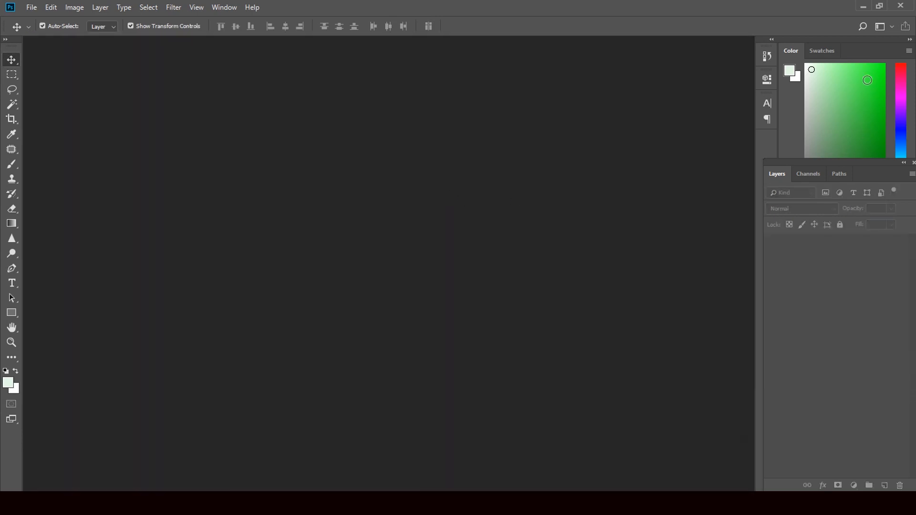
Step: Drag the 258 template from the Downloads folder into Photoshop to open it
{"action": "left_click", "coordinate": [863, 6]}
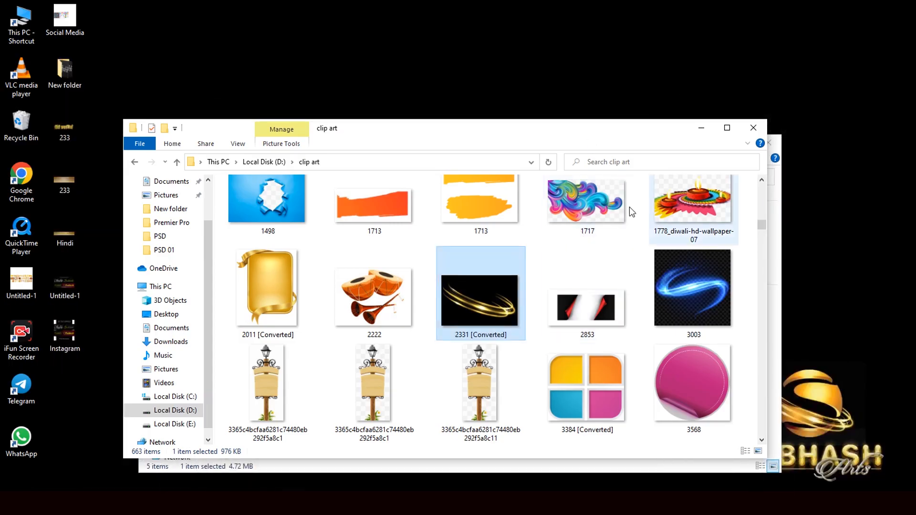
{"action": "left_click", "coordinate": [781, 284]}
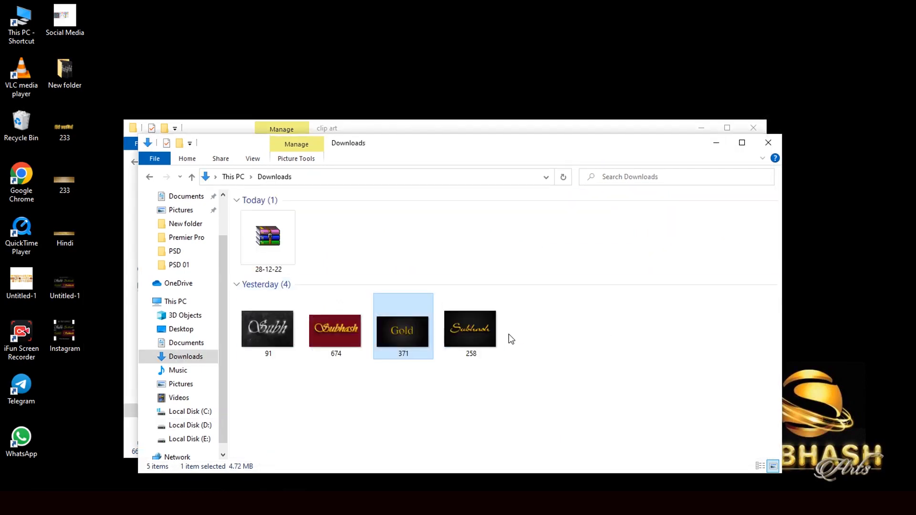
{"action": "key", "text": "ctrl+a"}
{"action": "left_click", "coordinate": [475, 330]}
{"action": "left_click_drag", "start_coordinate": [476, 330], "coordinate": [377, 287]}
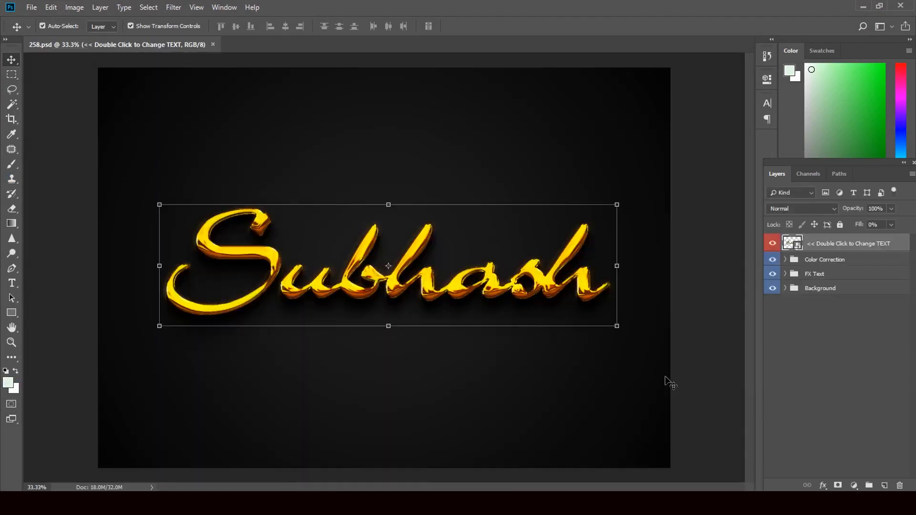
Step: In the nested Riandra1.psb smart object, replace the text Subhash with Gold
{"action": "double_click", "coordinate": [800, 246]}
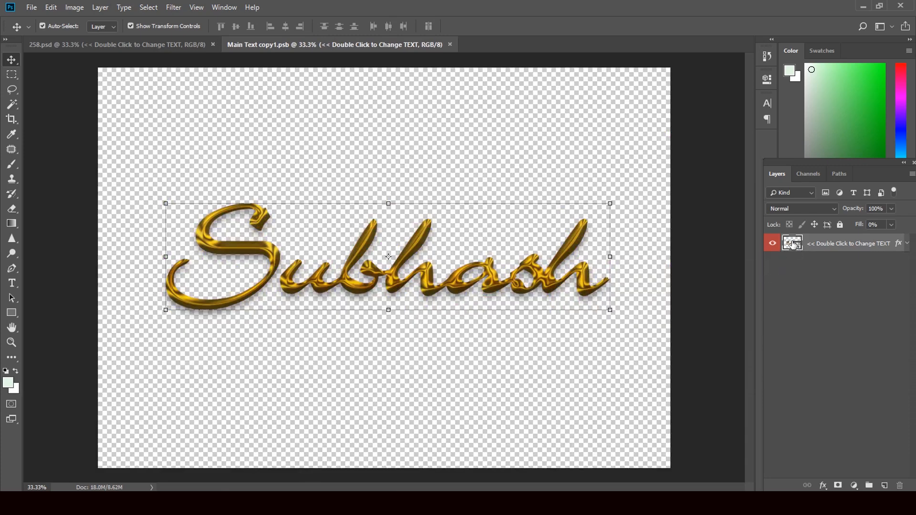
{"action": "double_click", "coordinate": [793, 244]}
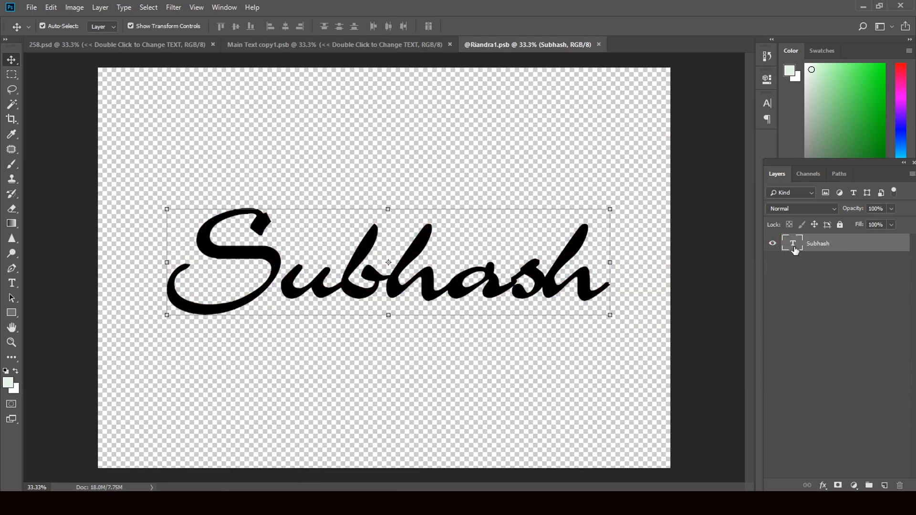
{"action": "double_click", "coordinate": [794, 245]}
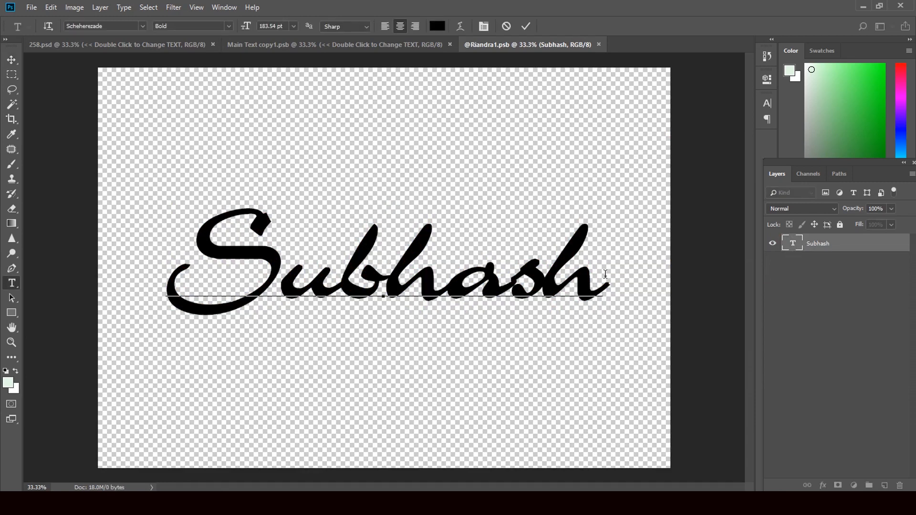
{"action": "left_click_drag", "start_coordinate": [605, 274], "coordinate": [150, 296]}
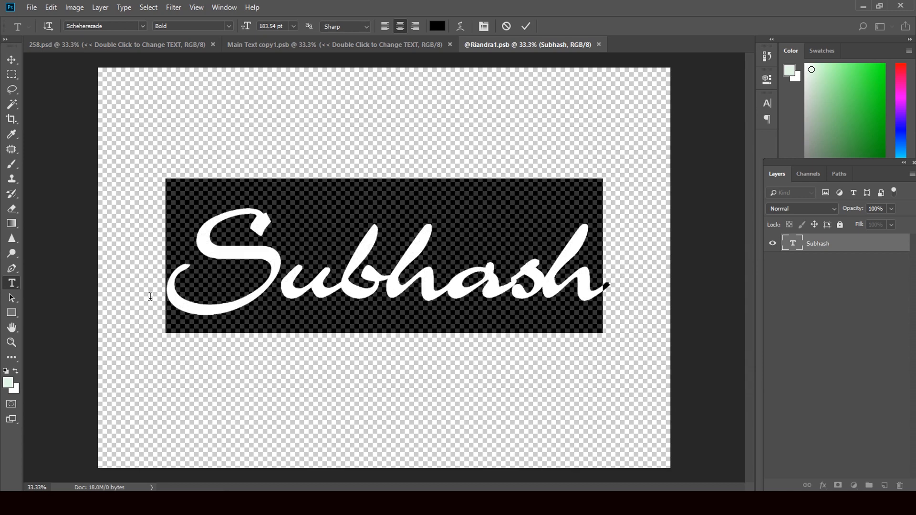
{"action": "type", "text": "Gold"}
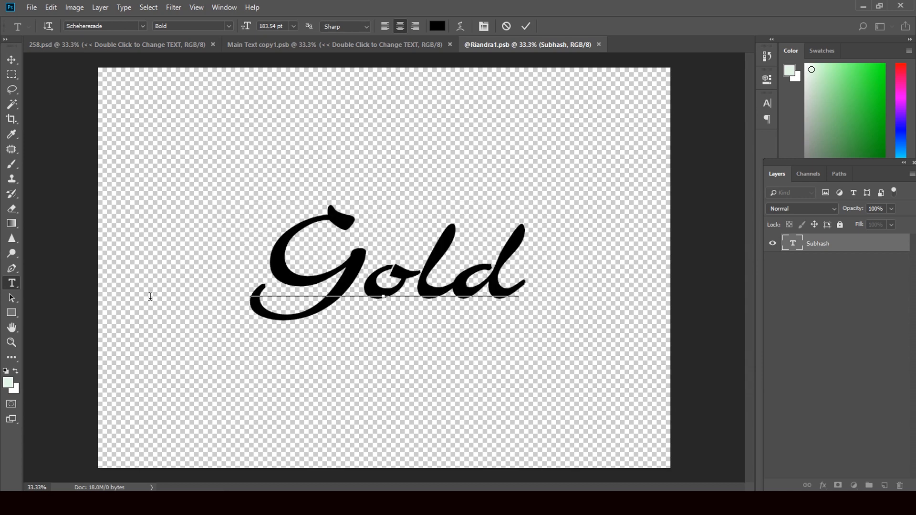
{"action": "left_click", "coordinate": [12, 60]}
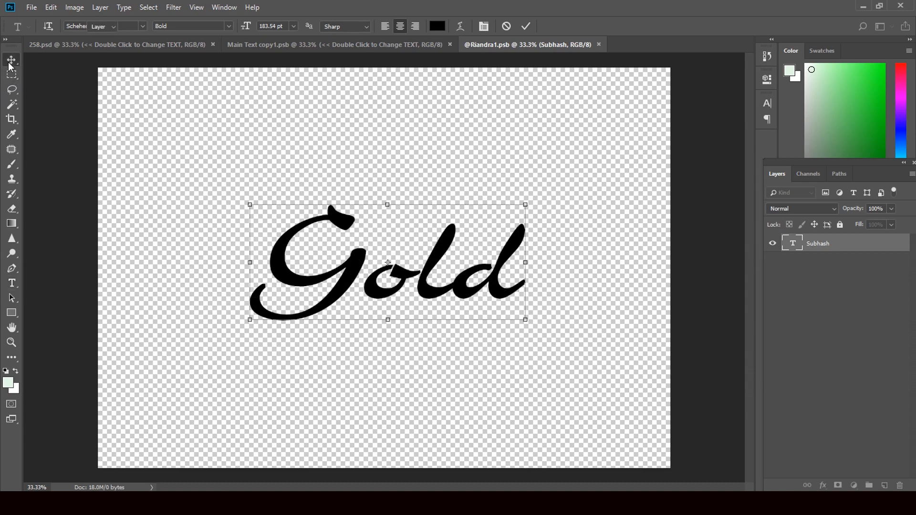
{"action": "left_click", "coordinate": [12, 283]}
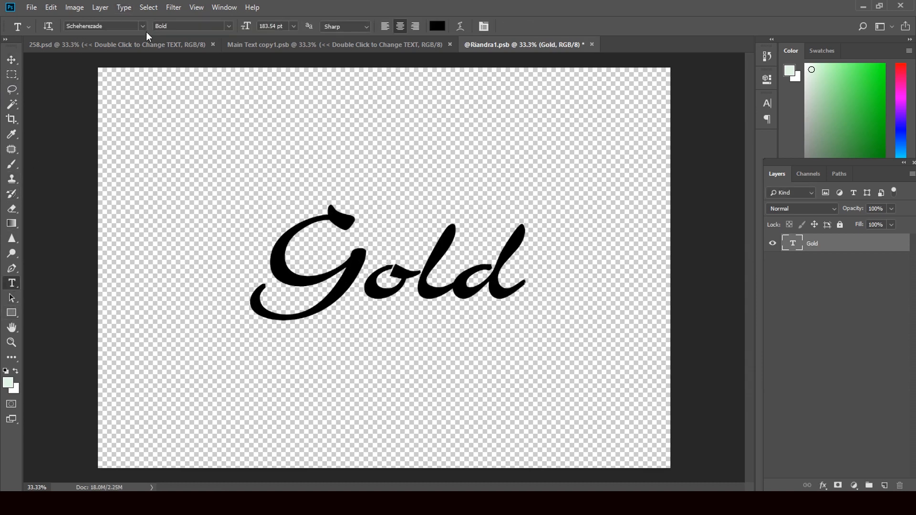
Step: Pick AKRUT I 066 from the font family list for the Gold text
{"action": "left_click", "coordinate": [142, 26]}
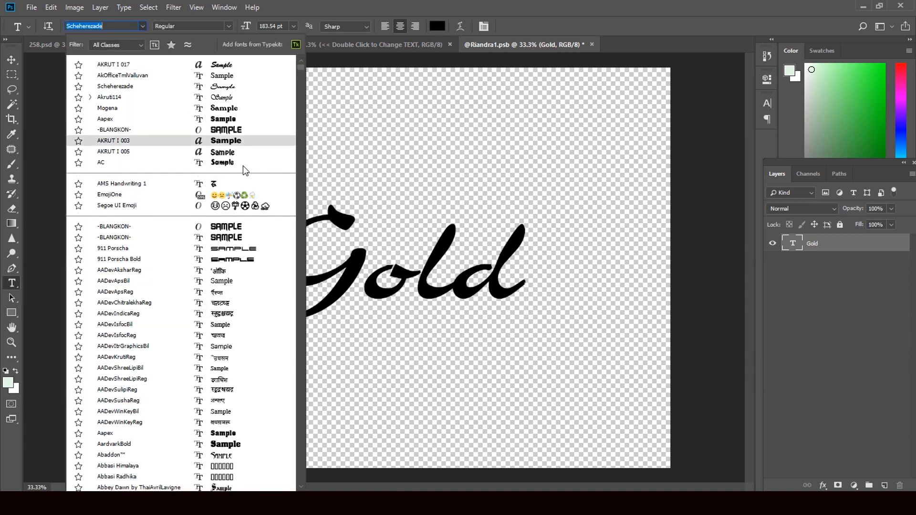
{"action": "scroll", "coordinate": [231, 306], "scroll_direction": "down", "scroll_amount": 5}
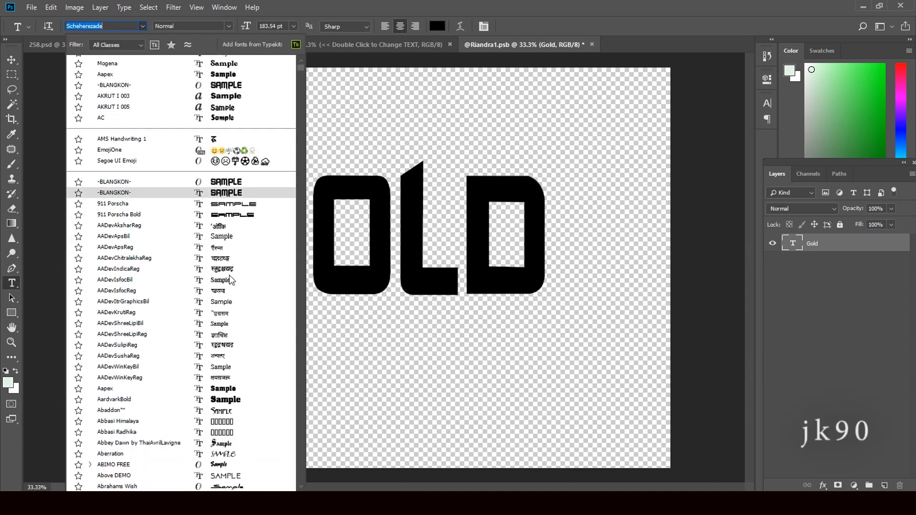
{"action": "scroll", "coordinate": [230, 310], "scroll_direction": "down", "scroll_amount": 4}
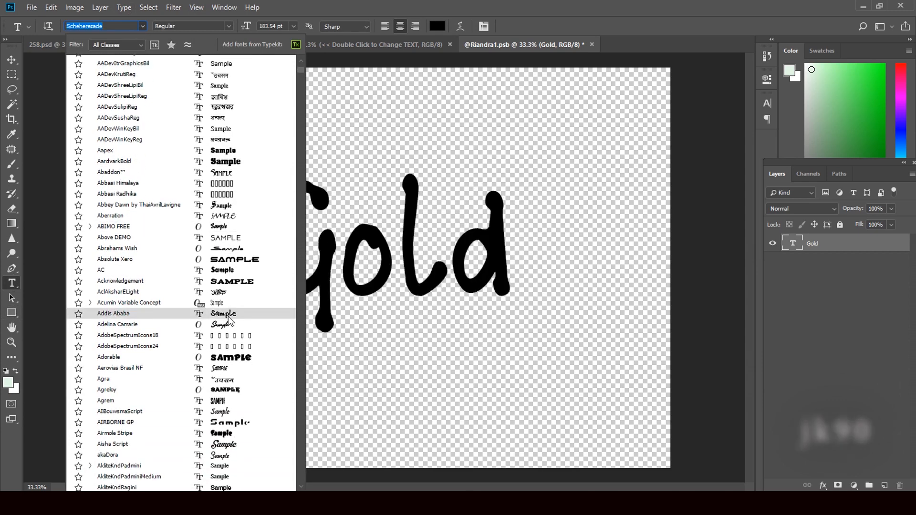
{"action": "scroll", "coordinate": [229, 319], "scroll_direction": "down", "scroll_amount": 4}
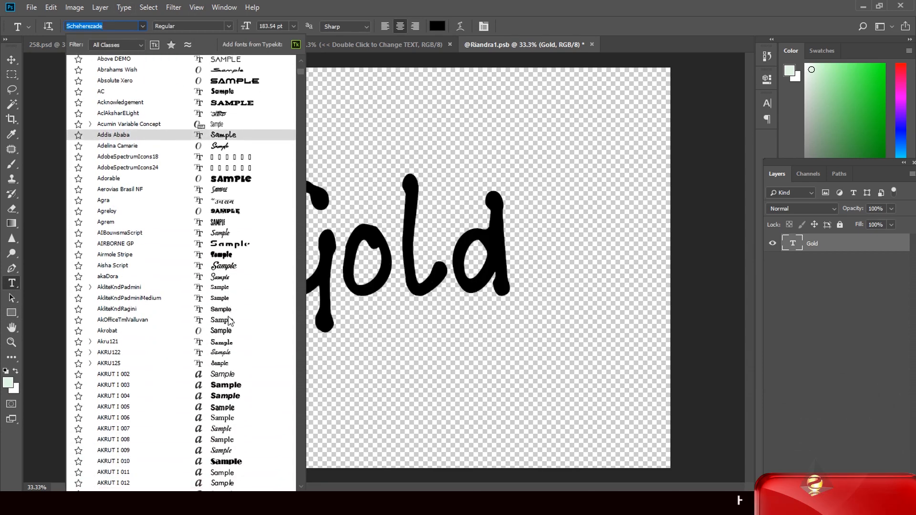
{"action": "scroll", "coordinate": [231, 321], "scroll_direction": "down", "scroll_amount": 3}
{"action": "scroll", "coordinate": [218, 339], "scroll_direction": "down", "scroll_amount": 1}
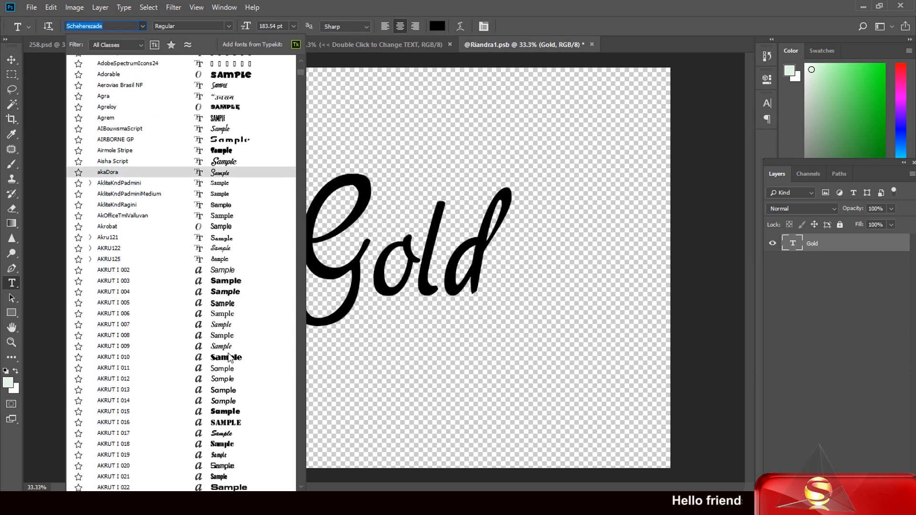
{"action": "scroll", "coordinate": [229, 352], "scroll_direction": "down", "scroll_amount": 1}
{"action": "scroll", "coordinate": [229, 352], "scroll_direction": "down", "scroll_amount": 1}
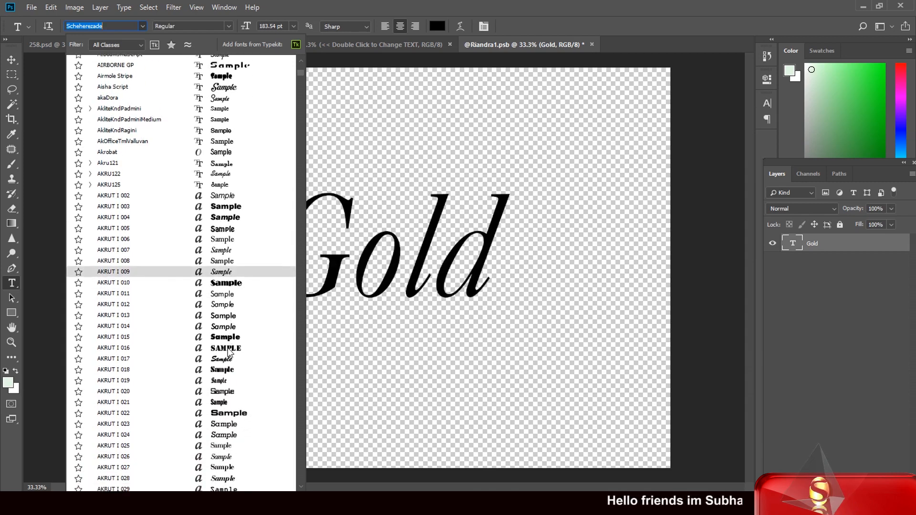
{"action": "scroll", "coordinate": [229, 352], "scroll_direction": "down", "scroll_amount": 1}
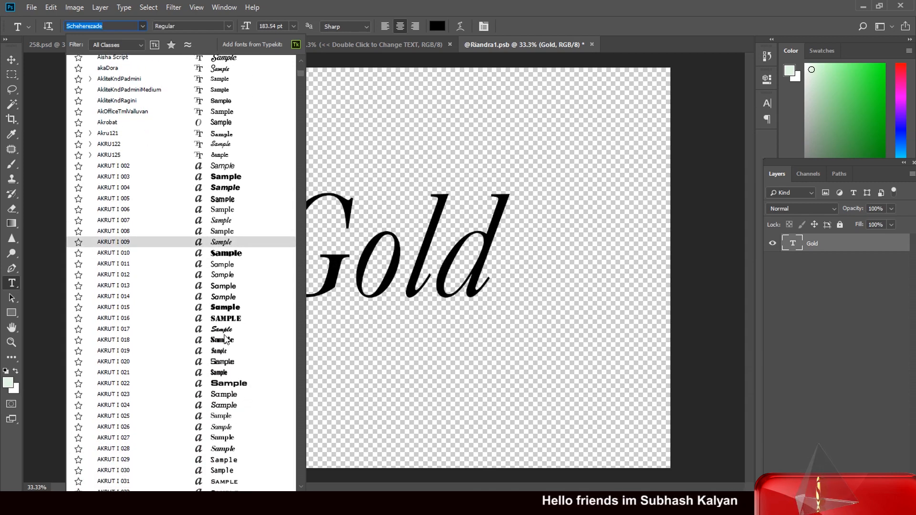
{"action": "scroll", "coordinate": [226, 337], "scroll_direction": "down", "scroll_amount": 2}
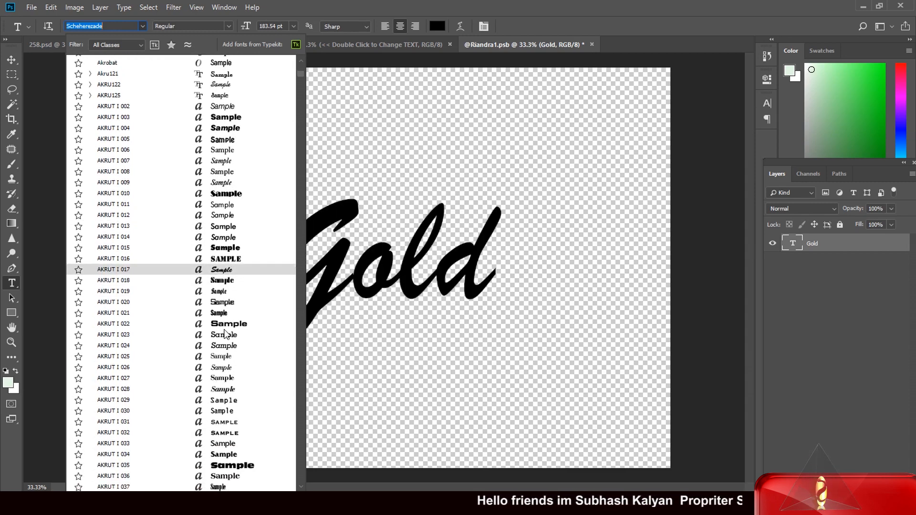
{"action": "scroll", "coordinate": [226, 334], "scroll_direction": "down", "scroll_amount": 3}
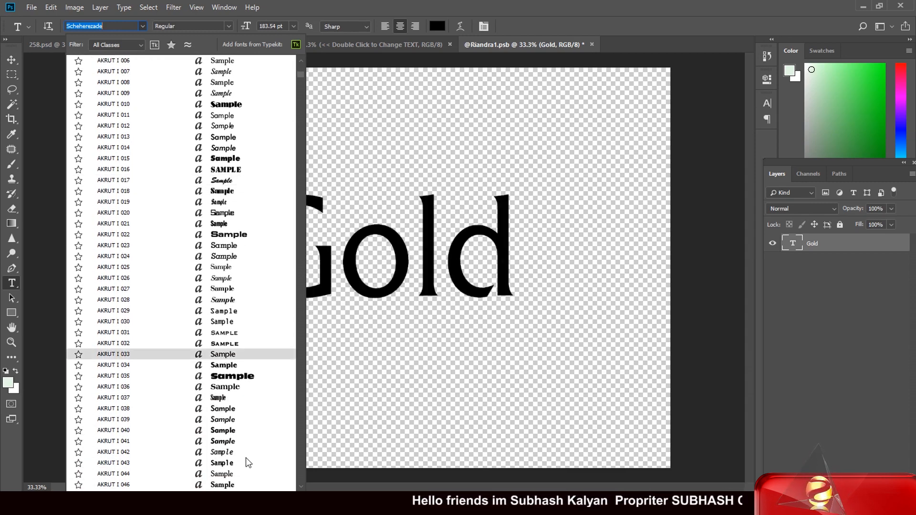
{"action": "scroll", "coordinate": [248, 462], "scroll_direction": "down", "scroll_amount": 3}
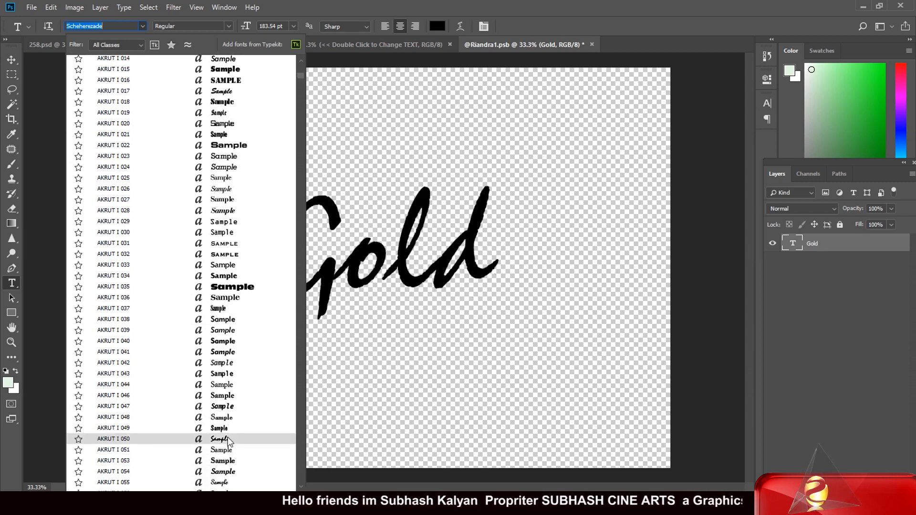
{"action": "scroll", "coordinate": [229, 442], "scroll_direction": "down", "scroll_amount": 2}
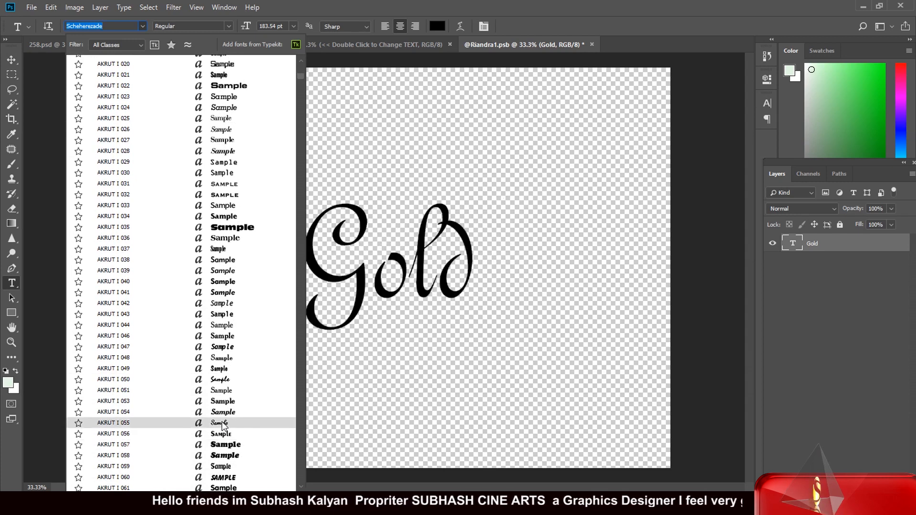
{"action": "scroll", "coordinate": [224, 426], "scroll_direction": "down", "scroll_amount": 2}
{"action": "scroll", "coordinate": [222, 406], "scroll_direction": "down", "scroll_amount": 1}
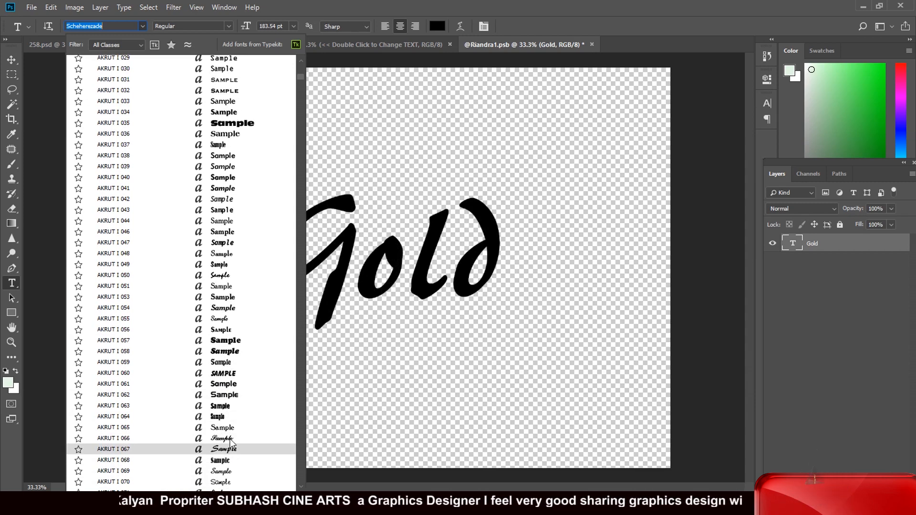
{"action": "left_click", "coordinate": [231, 439]}
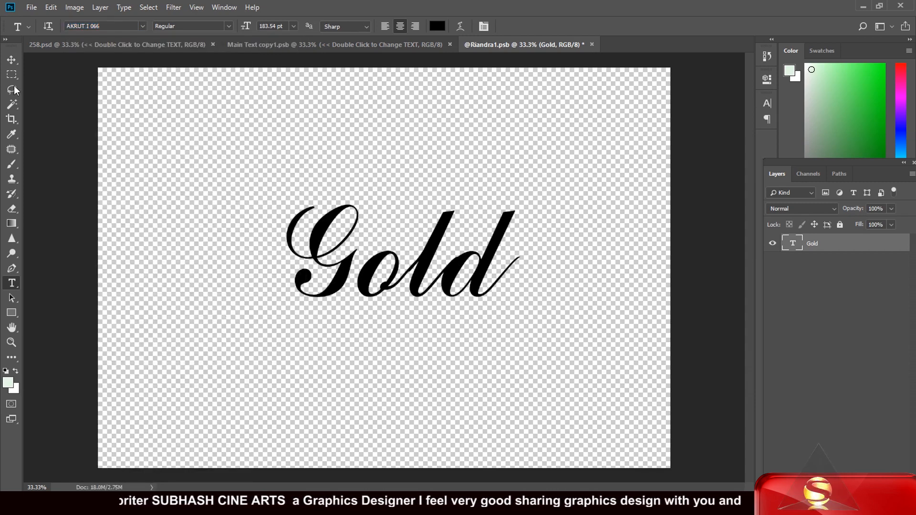
Step: Close both .psb files, saving the Gold text changes back into 258.psd
{"action": "left_click", "coordinate": [12, 60]}
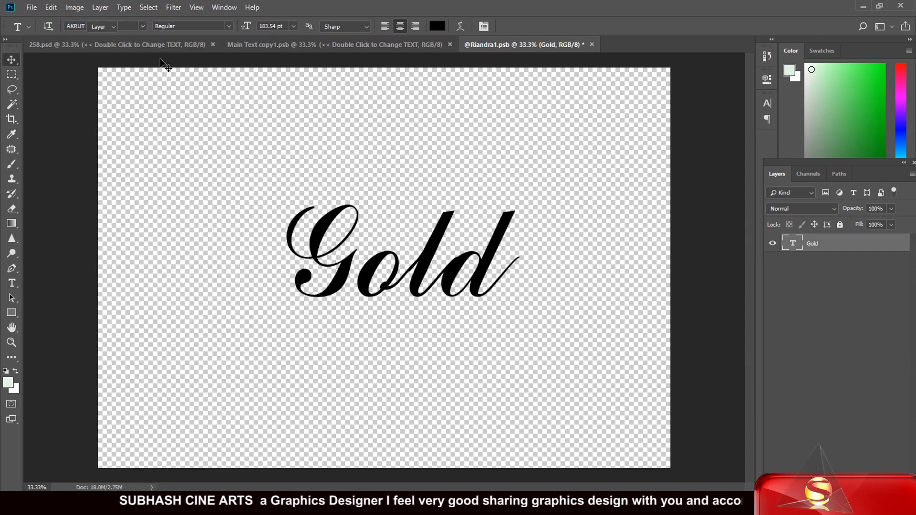
{"action": "left_click", "coordinate": [591, 44]}
{"action": "left_click", "coordinate": [410, 190]}
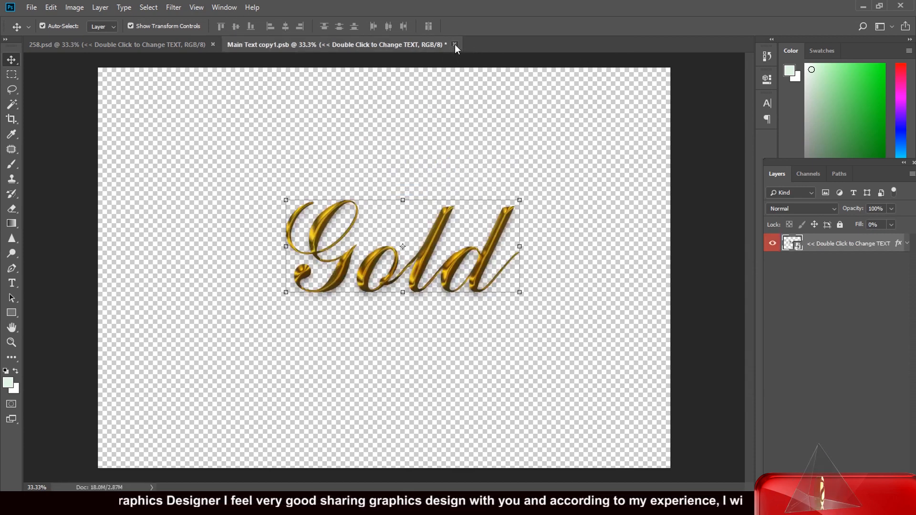
{"action": "left_click", "coordinate": [454, 44]}
{"action": "left_click", "coordinate": [410, 191]}
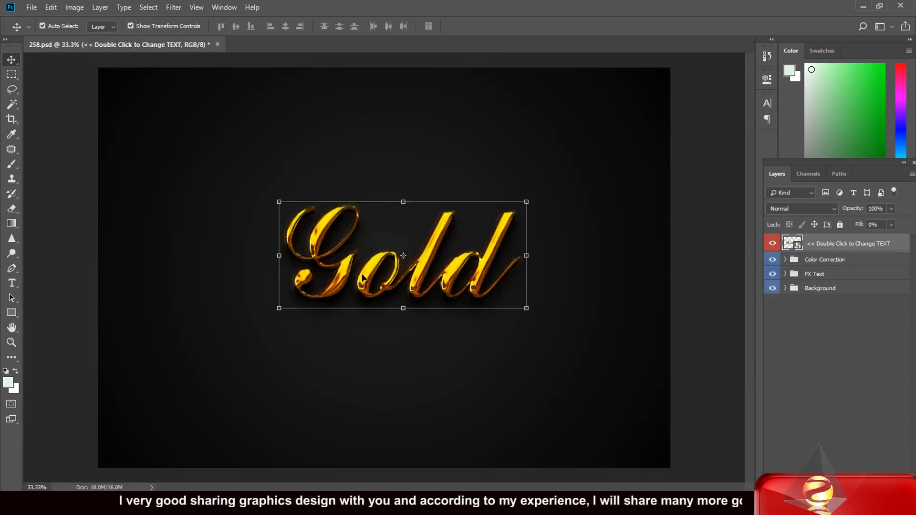
Step: Scale the gold text smart object up slightly and hide the Background group
{"action": "left_click", "coordinate": [279, 309]}
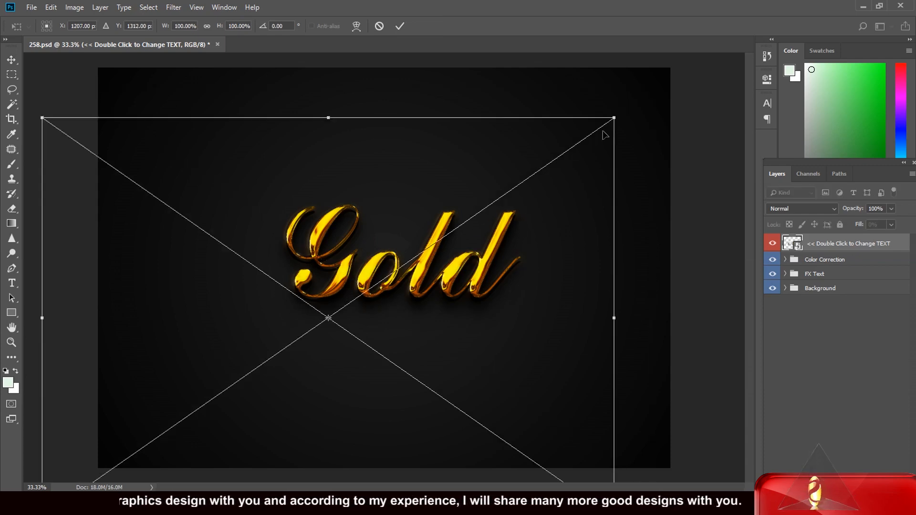
{"action": "left_click_drag", "start_coordinate": [614, 118], "coordinate": [663, 68]}
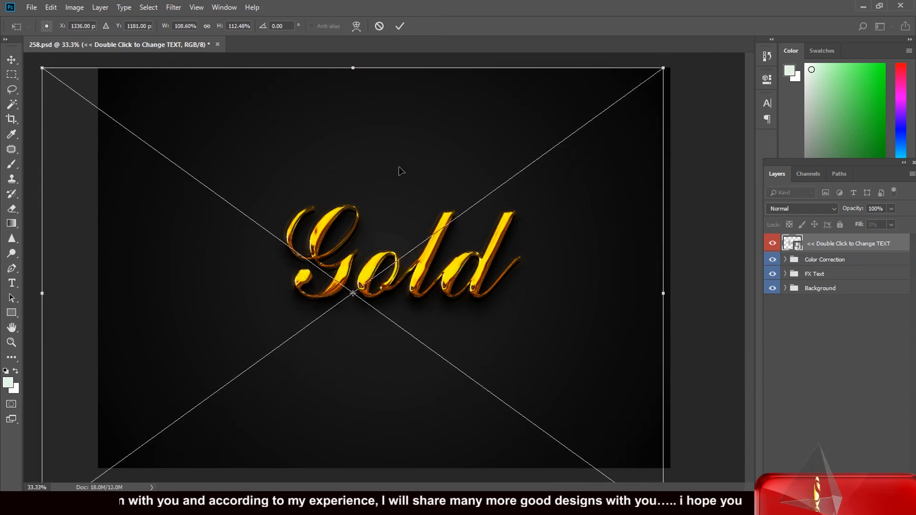
{"action": "left_click", "coordinate": [11, 59]}
{"action": "left_click", "coordinate": [413, 197]}
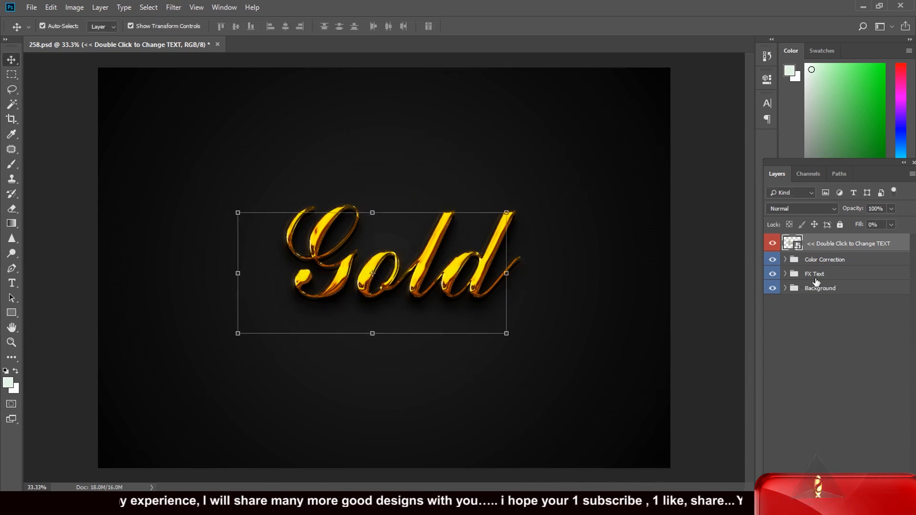
{"action": "left_click", "coordinate": [773, 288]}
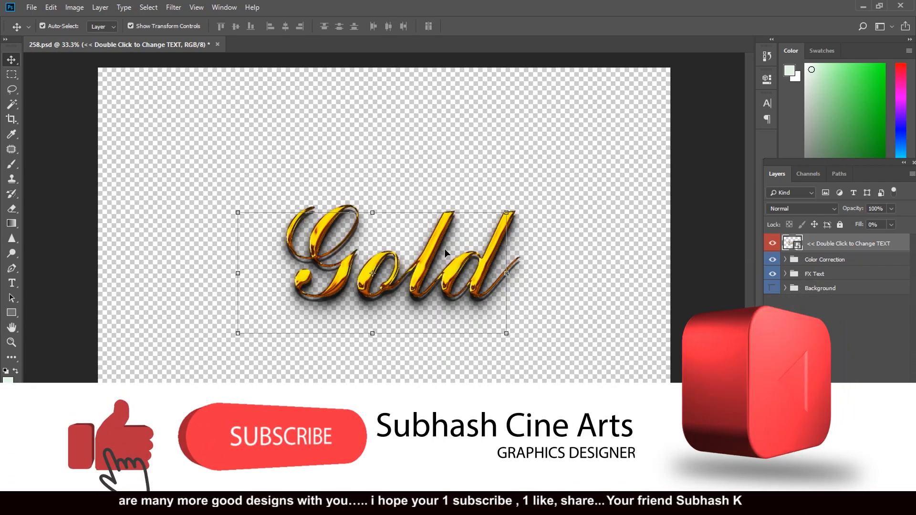
{"action": "key", "text": "ctrl+plus"}
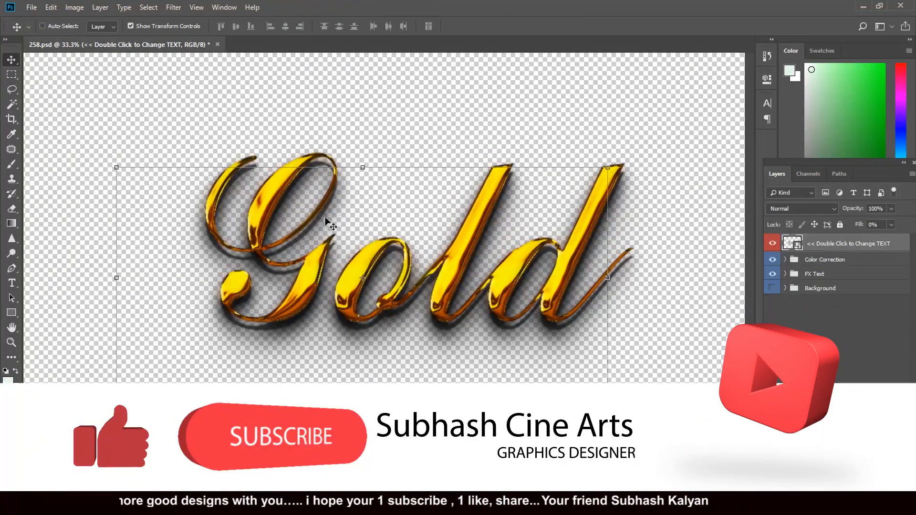